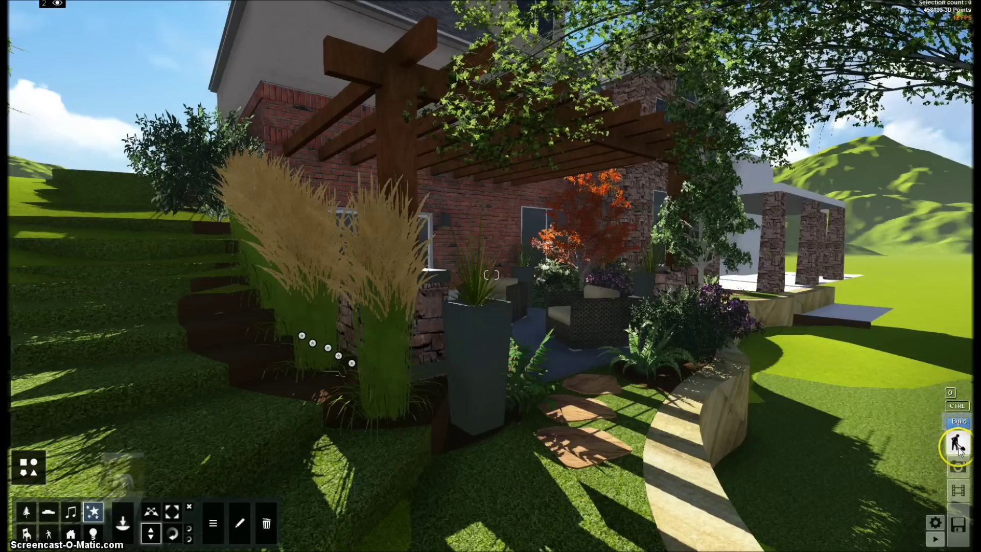
# Open the first Flythrough clip in Movie mode for camera path editing
pyautogui.click(959, 491)
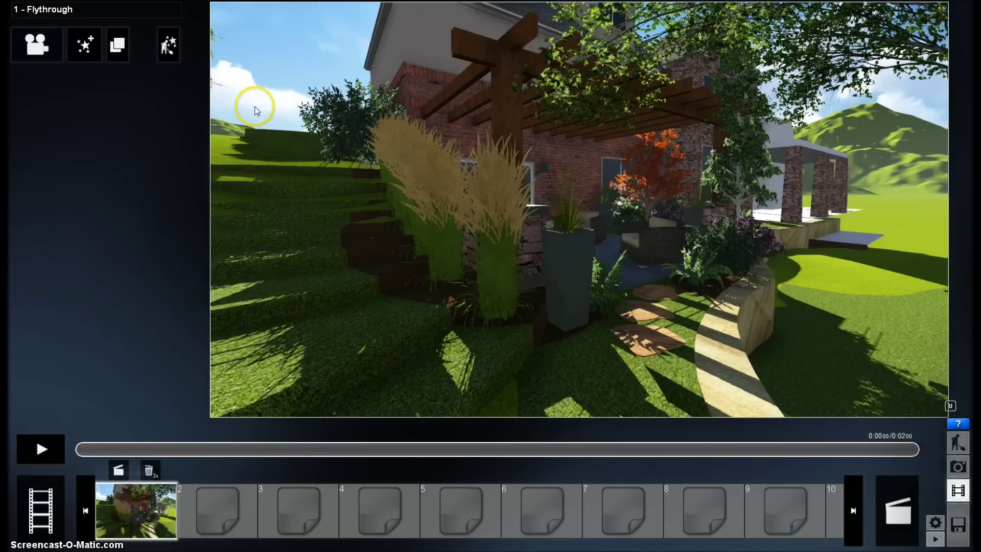
pyautogui.click(200, 516)
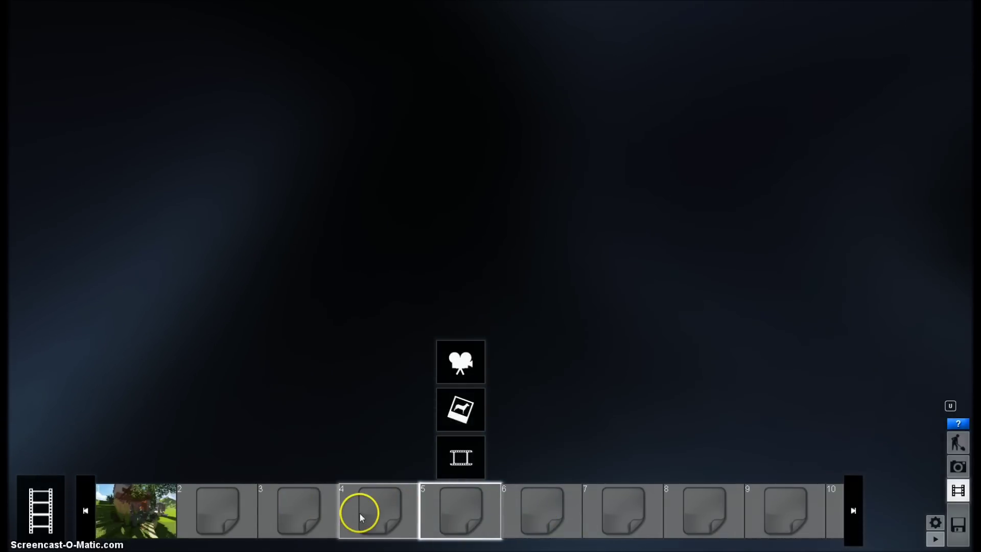
pyautogui.click(139, 510)
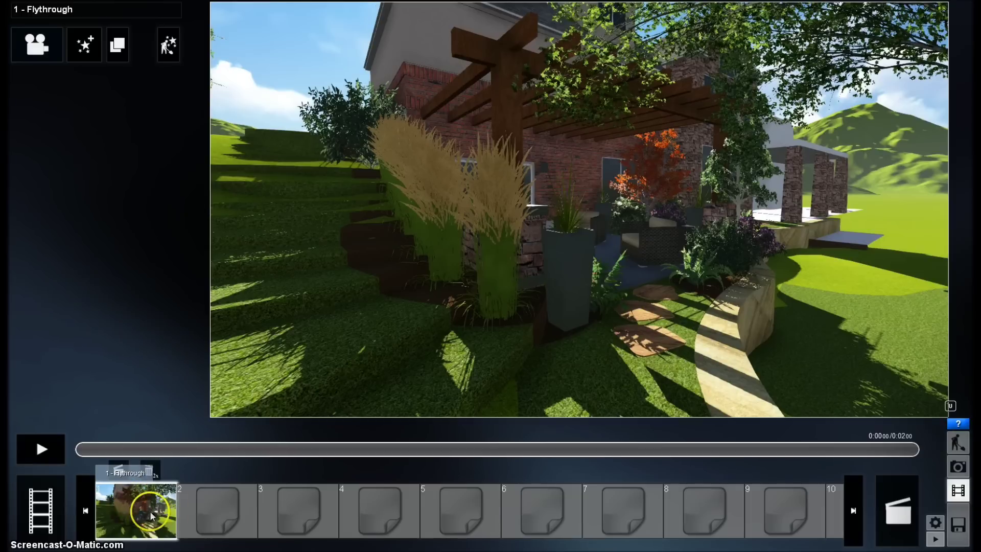
pyautogui.click(35, 45)
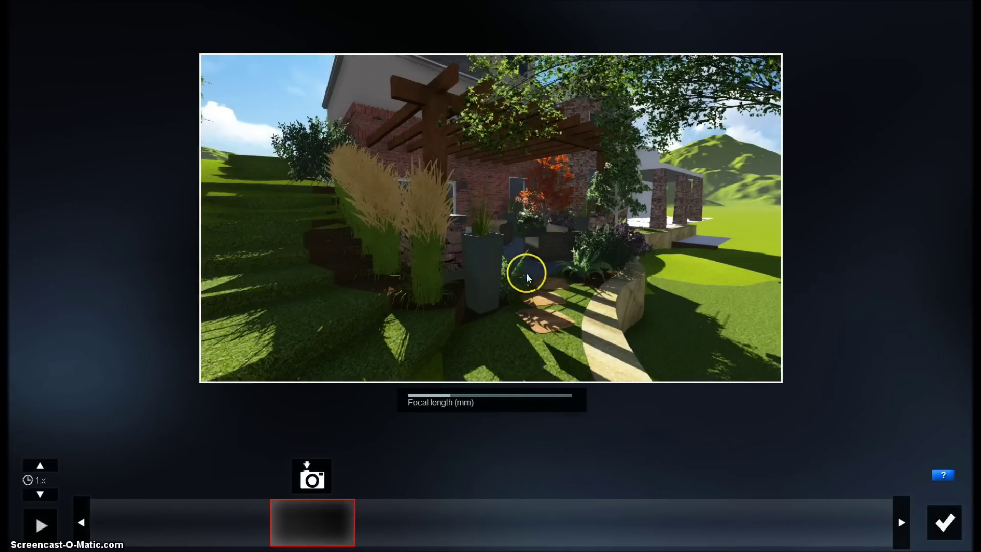
# Frame the pergola with the grassy terraces and stepping stones and capture it as the opening camera keyframe
pyautogui.moveTo(526, 274); pyautogui.dragTo(489, 251, button='middle')
pyautogui.moveTo(547, 286); pyautogui.dragTo(556, 265, button='middle')
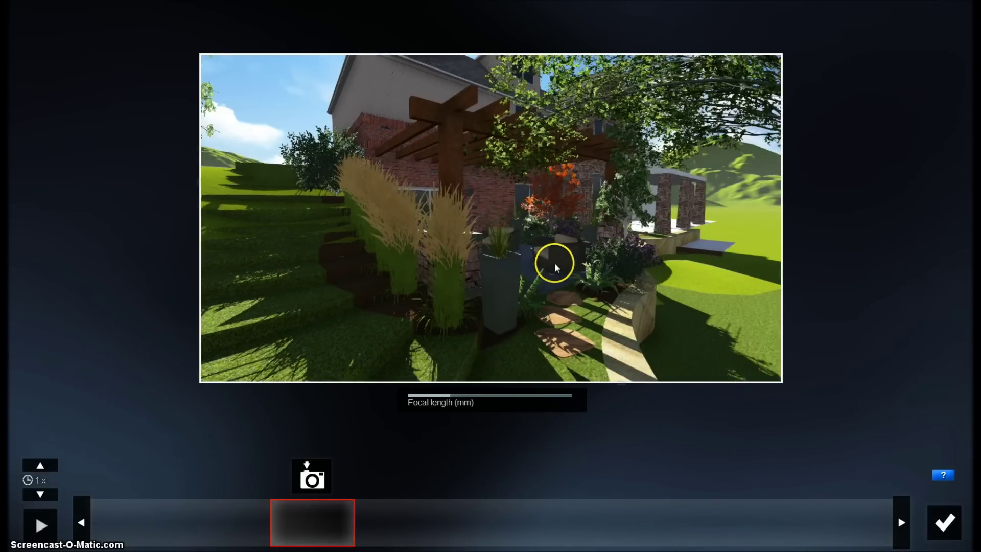
pyautogui.moveTo(557, 267)
pyautogui.mouseDown(button='right')
pyautogui.moveTo(543, 256)
pyautogui.moveTo(550, 262)
pyautogui.mouseUp(button='right')
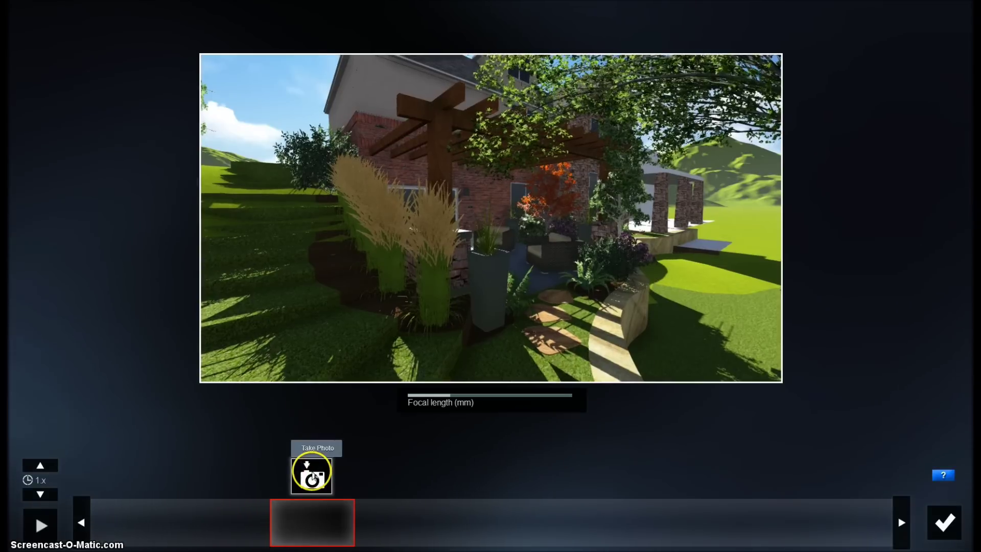
pyautogui.click(310, 479)
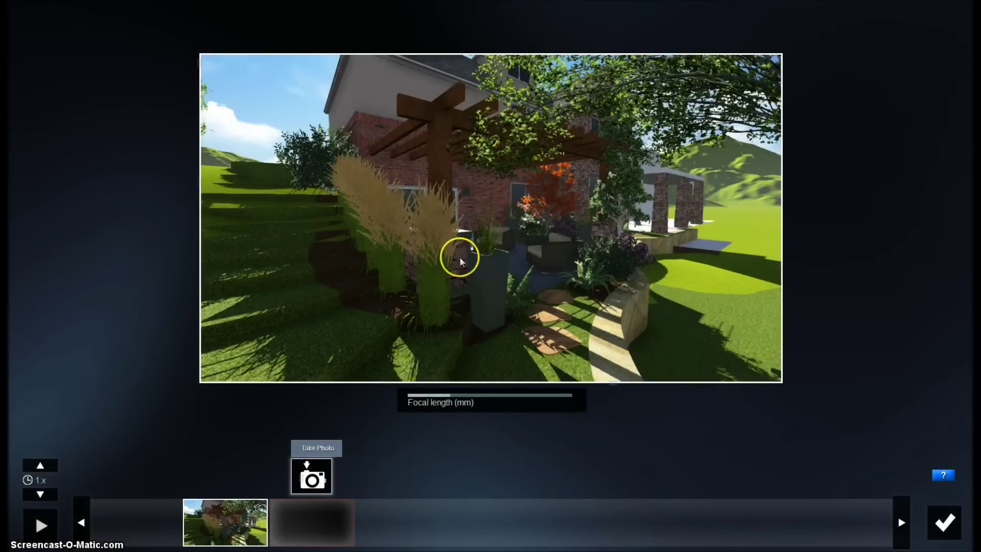
# Move the camera in to face the patio and sliding door beneath the pergola and capture the second keyframe
pyautogui.moveTo(458, 257); pyautogui.dragTo(469, 245, button='right')
pyautogui.press('w')
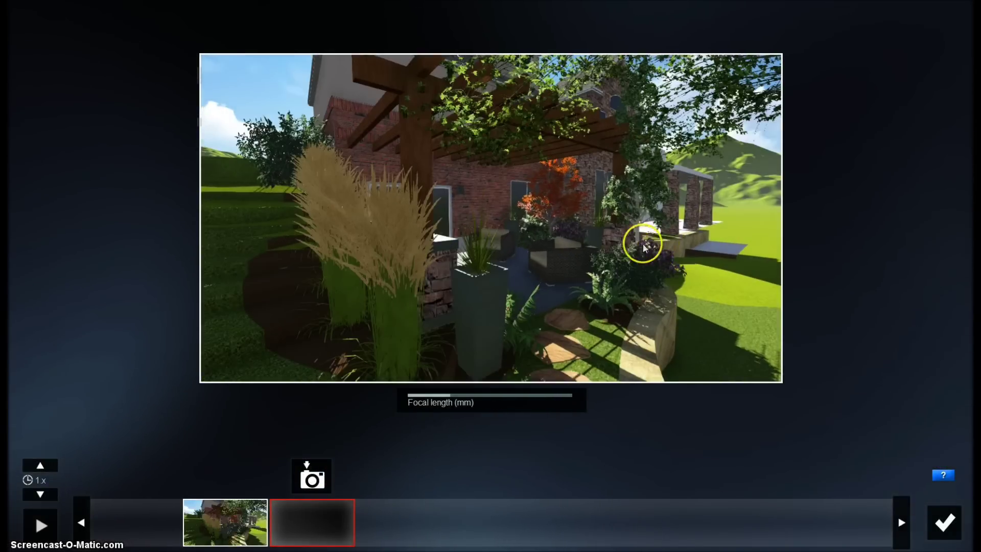
pyautogui.press('w')
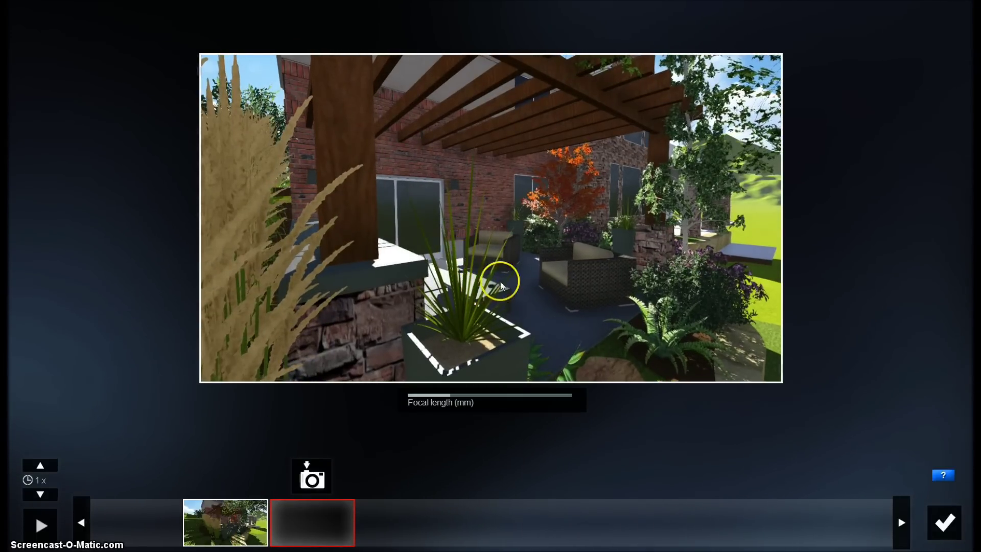
pyautogui.press('w')
pyautogui.press('s')
pyautogui.moveTo(478, 280)
pyautogui.mouseDown(button='right')
pyautogui.moveTo(486, 284)
pyautogui.moveTo(477, 278)
pyautogui.mouseUp(button='right')
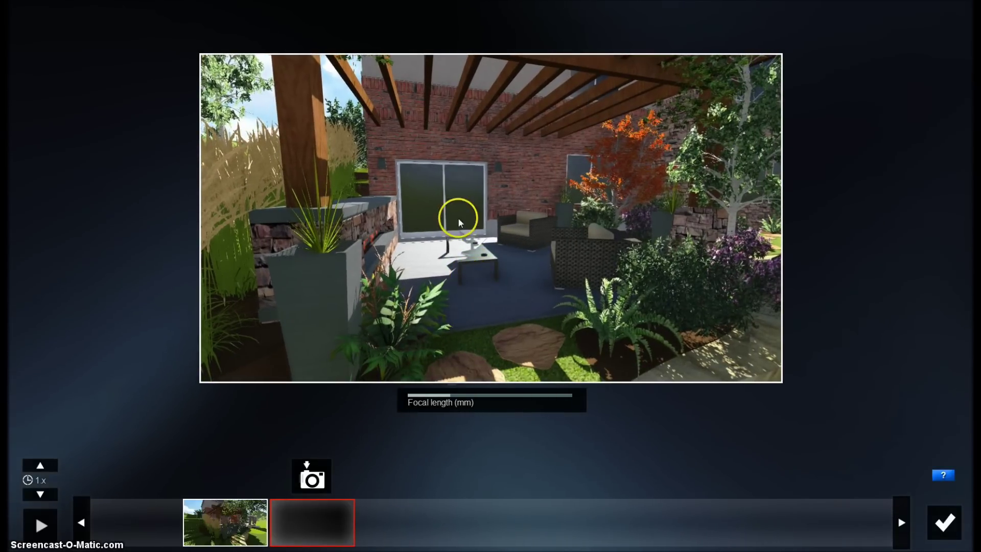
pyautogui.moveTo(459, 228)
pyautogui.mouseDown(button='right')
pyautogui.moveTo(473, 270)
pyautogui.moveTo(459, 227)
pyautogui.mouseUp(button='right')
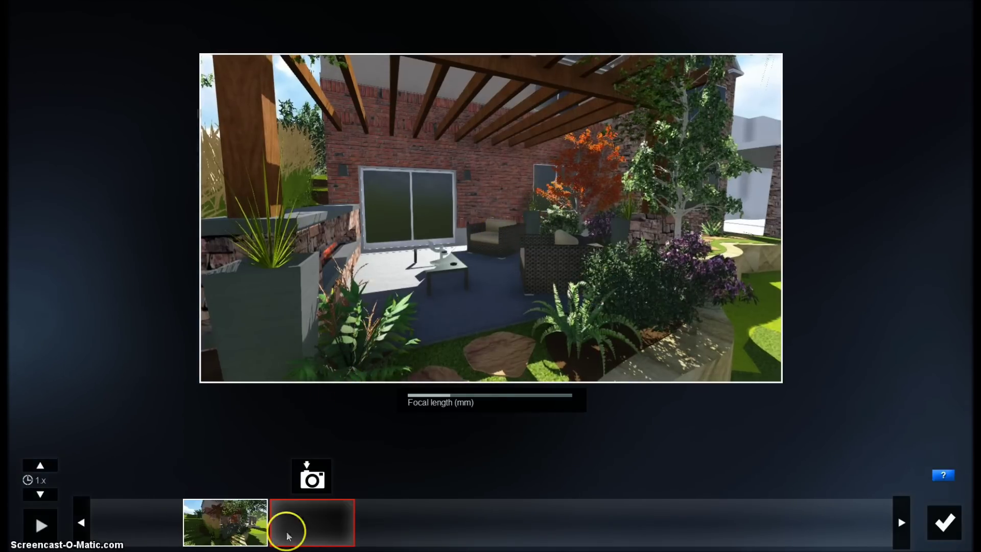
pyautogui.click(312, 476)
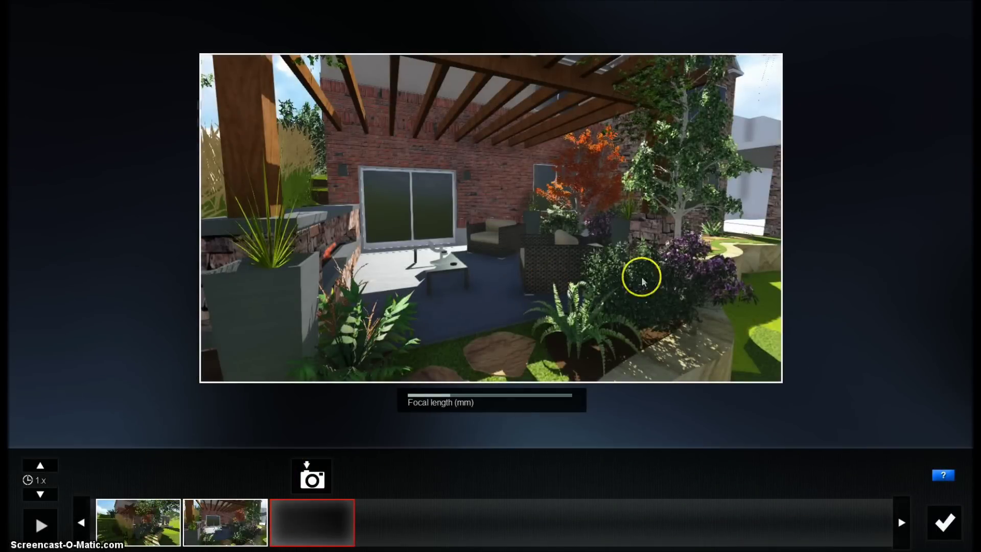
# Move the camera outside the curved retaining wall, frame the whole pergola and capture the third keyframe
pyautogui.press('w')
pyautogui.press('s')
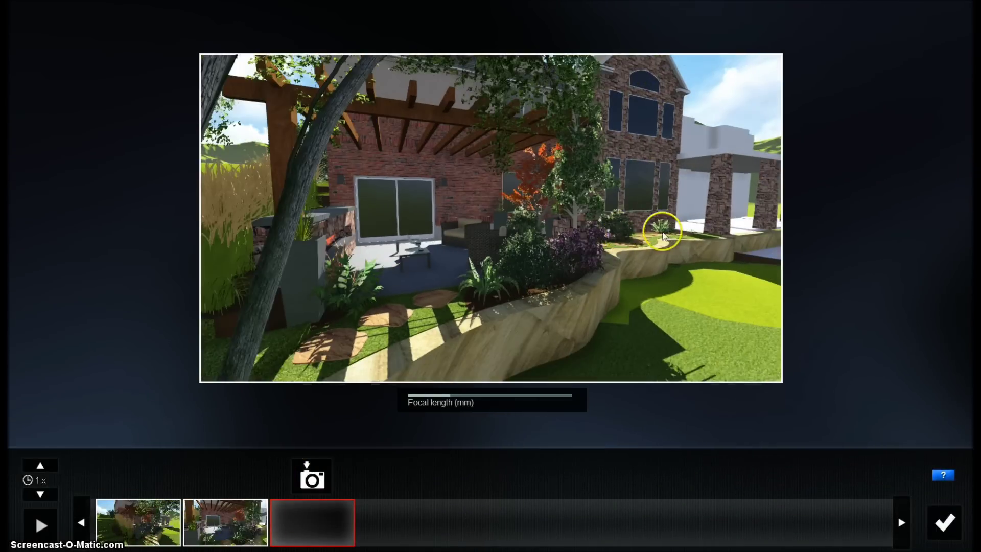
pyautogui.press('w')
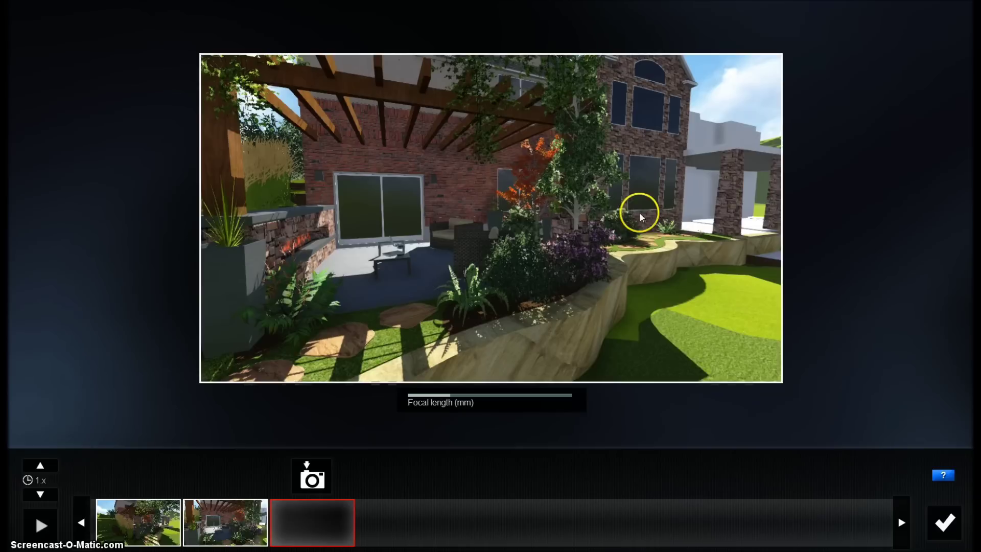
pyautogui.press('d')
pyautogui.press('d')
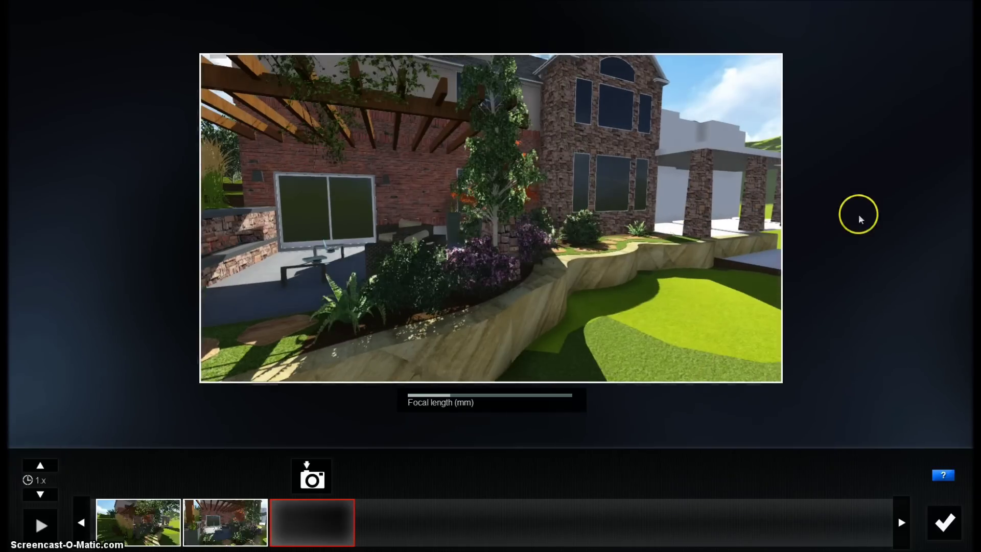
pyautogui.press('d')
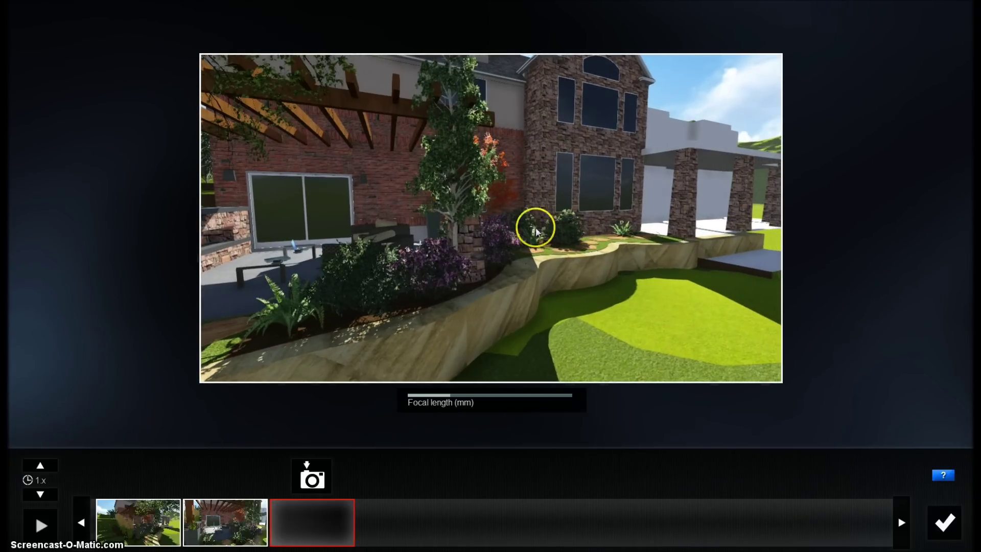
pyautogui.moveTo(380, 226); pyautogui.dragTo(345, 224, button='right')
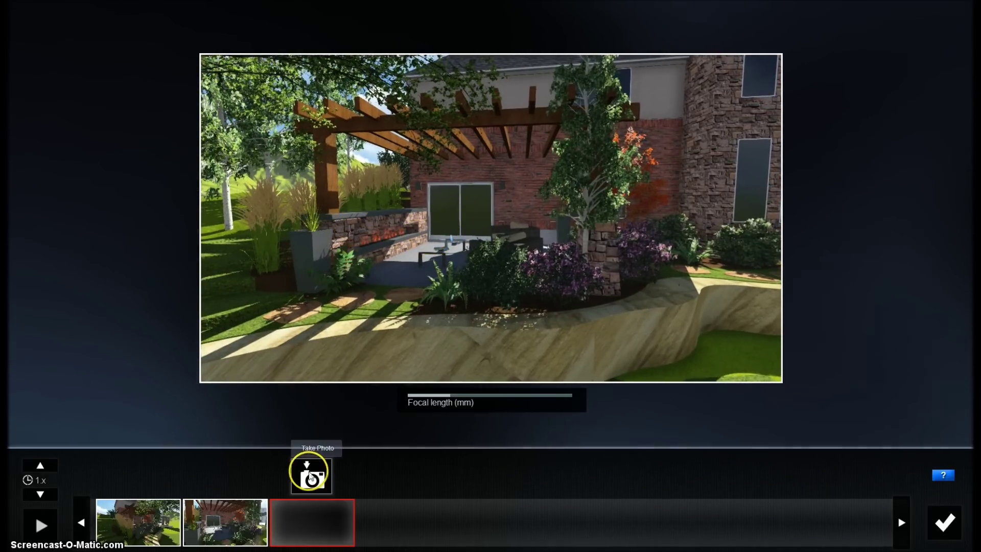
pyautogui.click(311, 472)
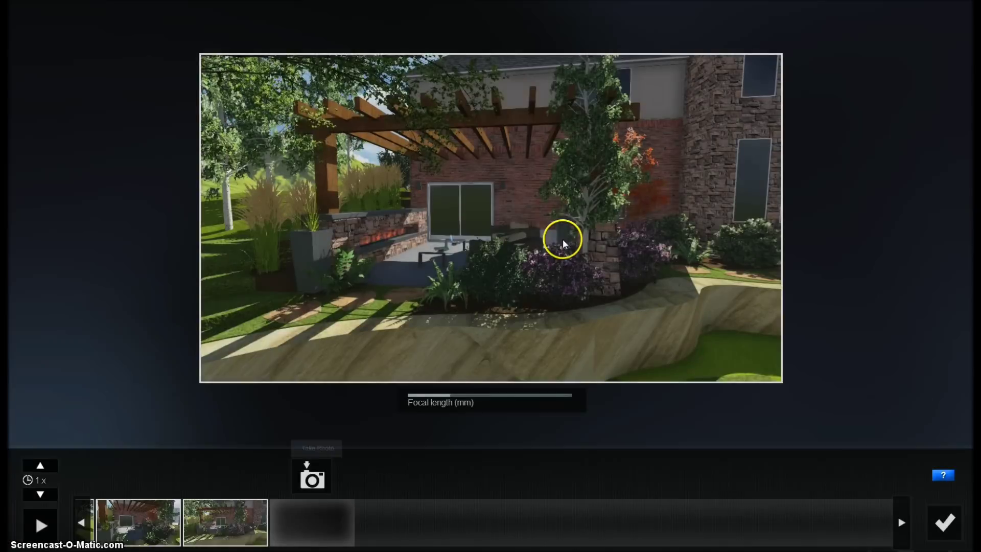
# Move the camera around to the patio's far side, looking in between the pergola post and red-leaved tree, and capture the fourth keyframe
pyautogui.moveTo(536, 226); pyautogui.dragTo(659, 221, button='right')
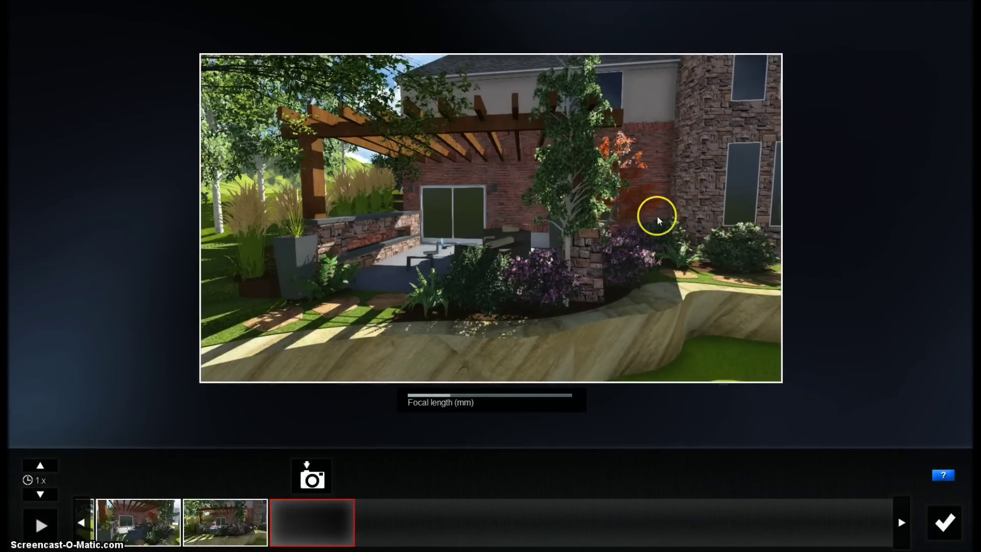
pyautogui.moveTo(727, 220); pyautogui.dragTo(746, 216, button='right')
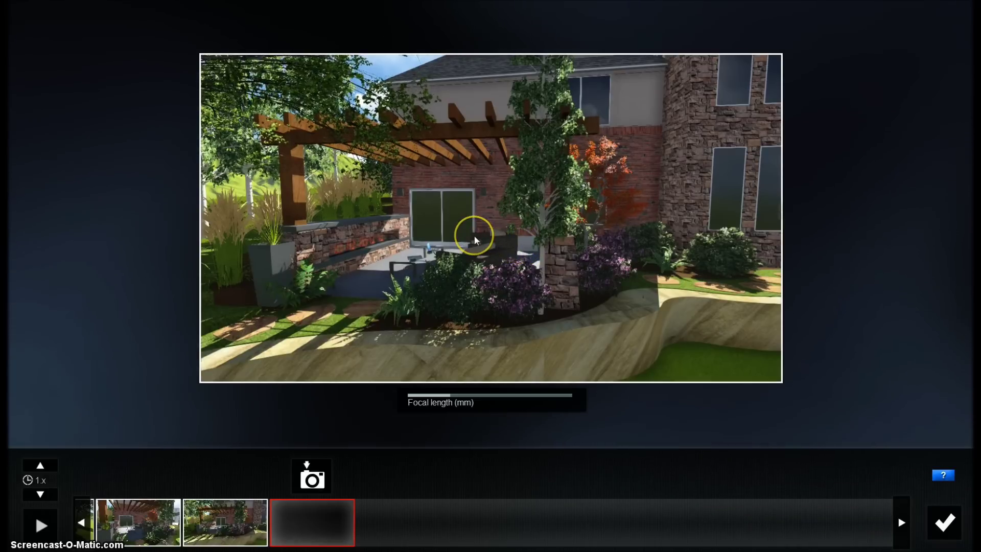
pyautogui.press('w')
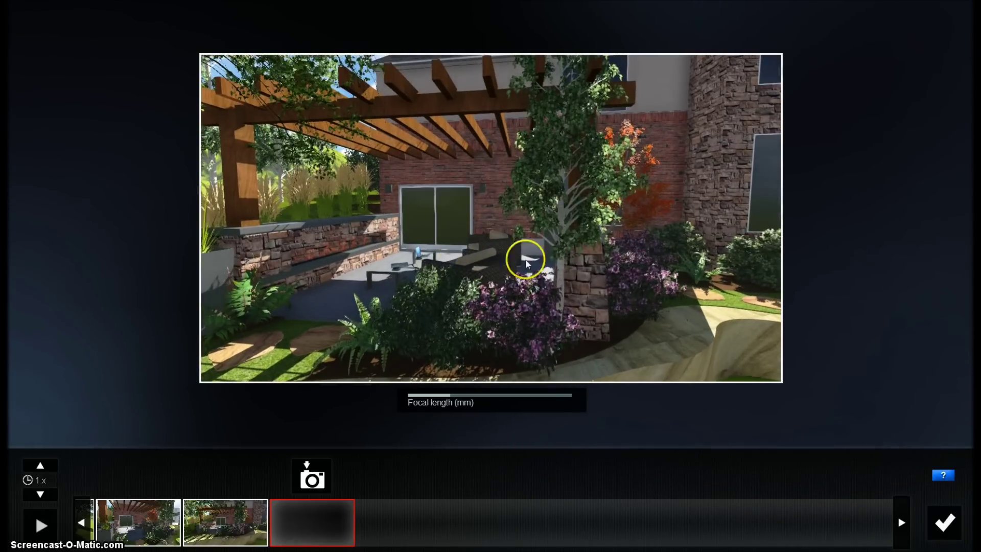
pyautogui.moveTo(827, 227); pyautogui.dragTo(839, 225, button='right')
pyautogui.press('d')
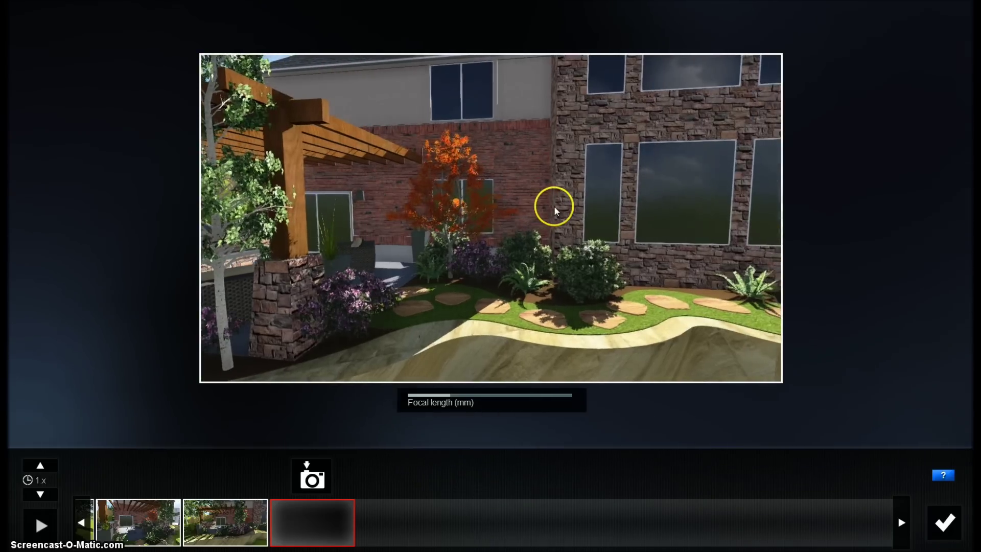
pyautogui.press('w')
pyautogui.moveTo(237, 235); pyautogui.dragTo(534, 242, button='right')
pyautogui.moveTo(622, 224); pyautogui.dragTo(495, 223, button='right')
pyautogui.press('w')
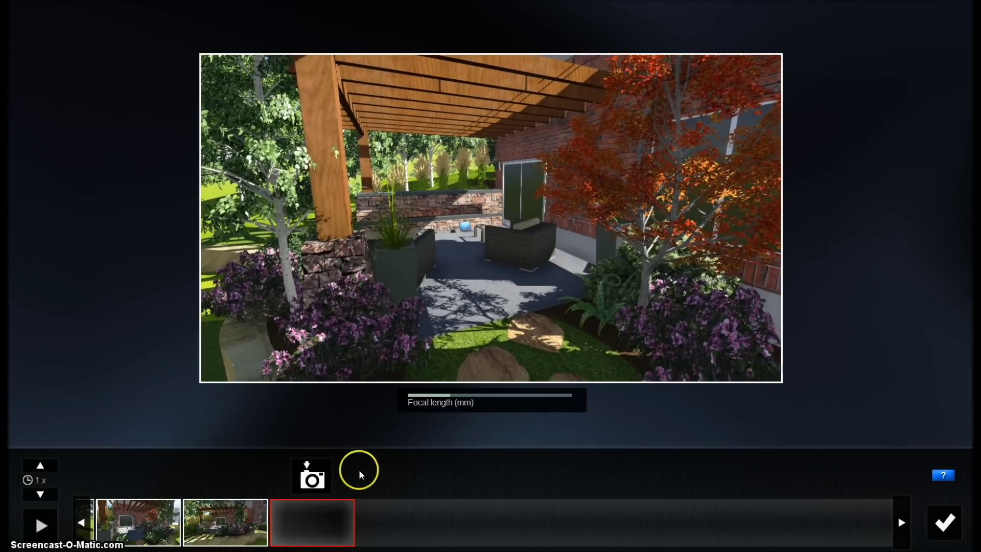
pyautogui.click(312, 478)
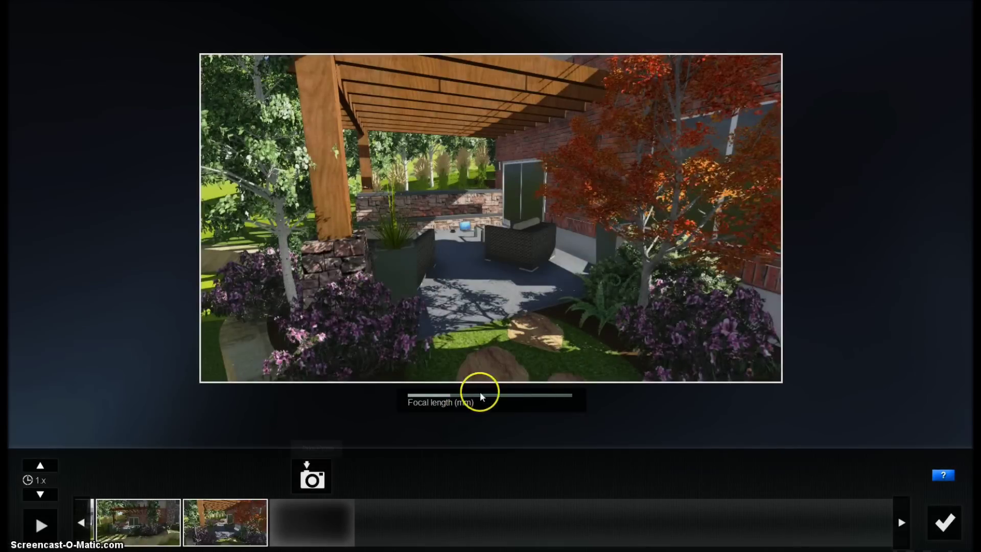
# Review the captured keyframes back to the start of the path and preview the flythrough at 1x speed
pyautogui.click(143, 523)
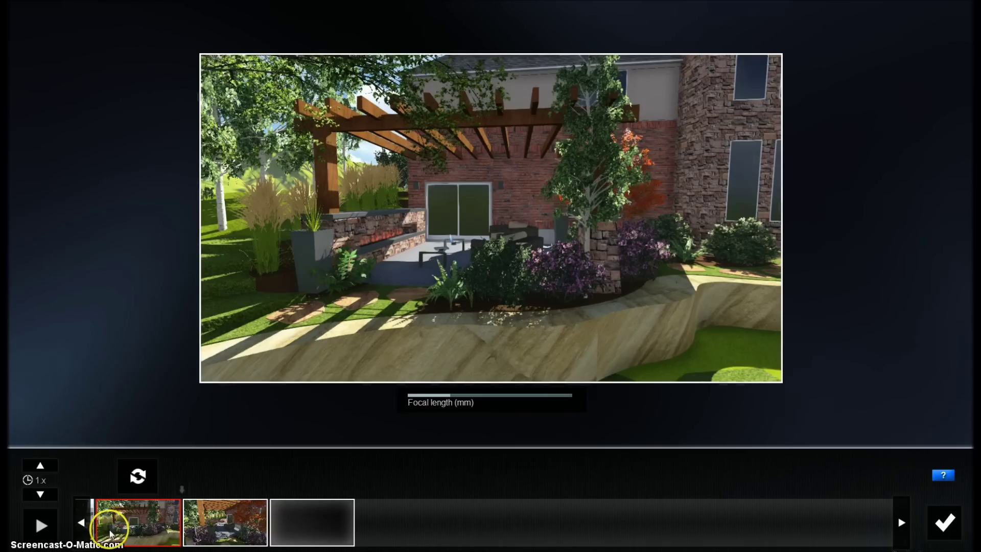
pyautogui.click(84, 523)
pyautogui.click(83, 522)
pyautogui.click(83, 522)
pyautogui.click(87, 518)
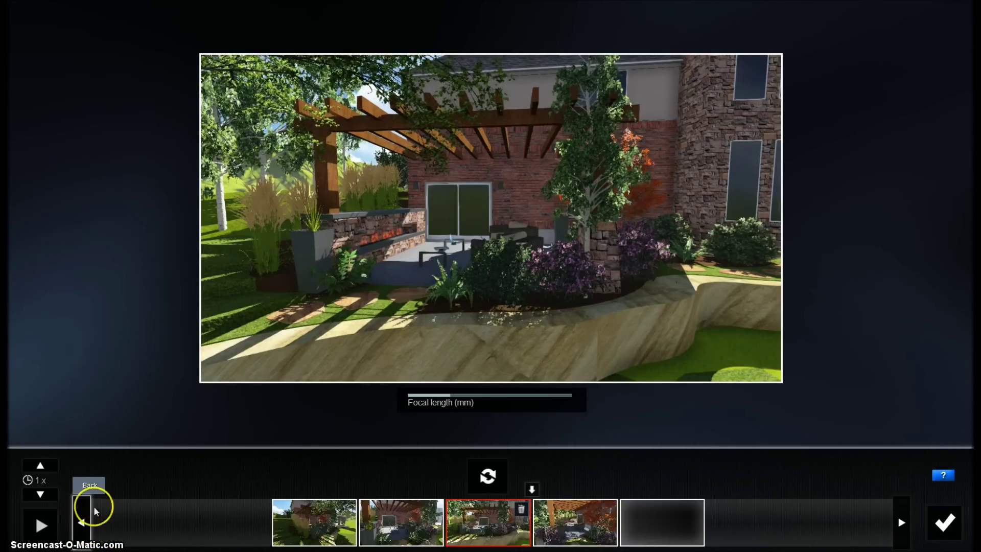
pyautogui.click(41, 525)
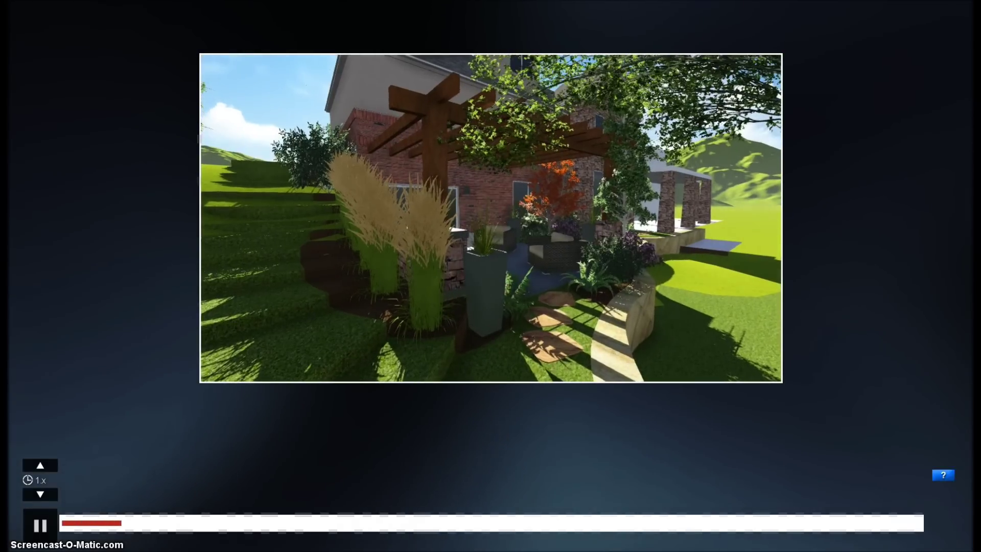
pyautogui.click(40, 526)
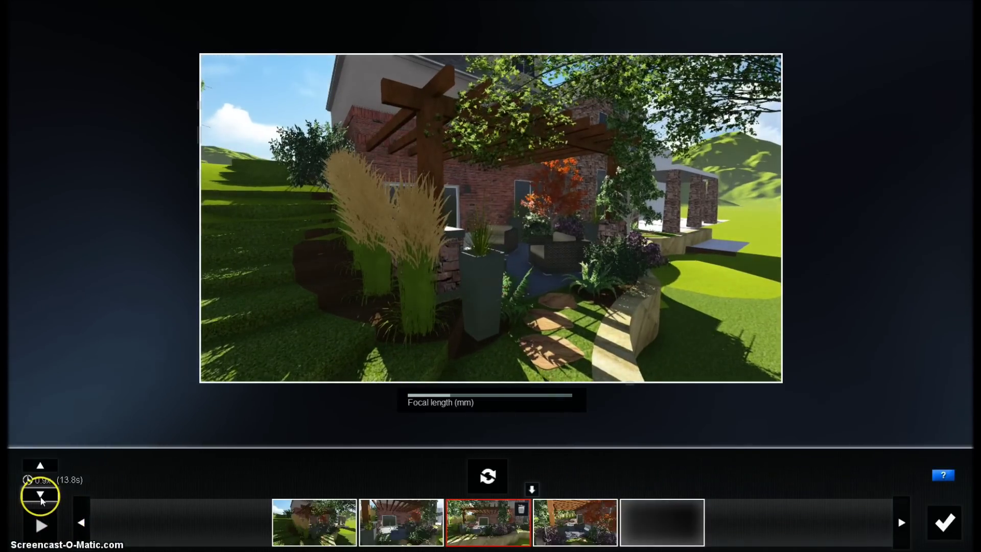
# Slow the flythrough to 0.5x speed, preview it and accept the camera path
pyautogui.click(40, 526)
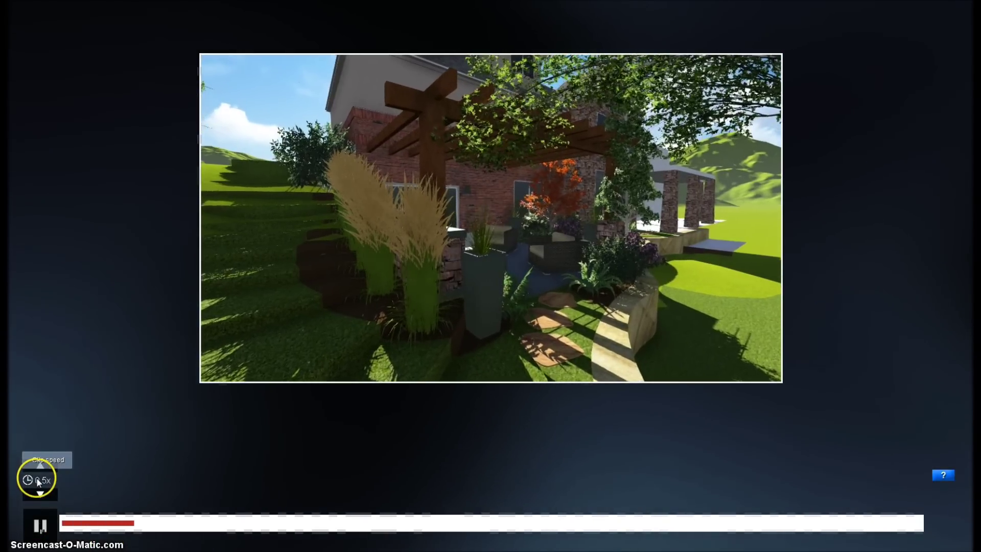
pyautogui.click(40, 525)
pyautogui.click(945, 521)
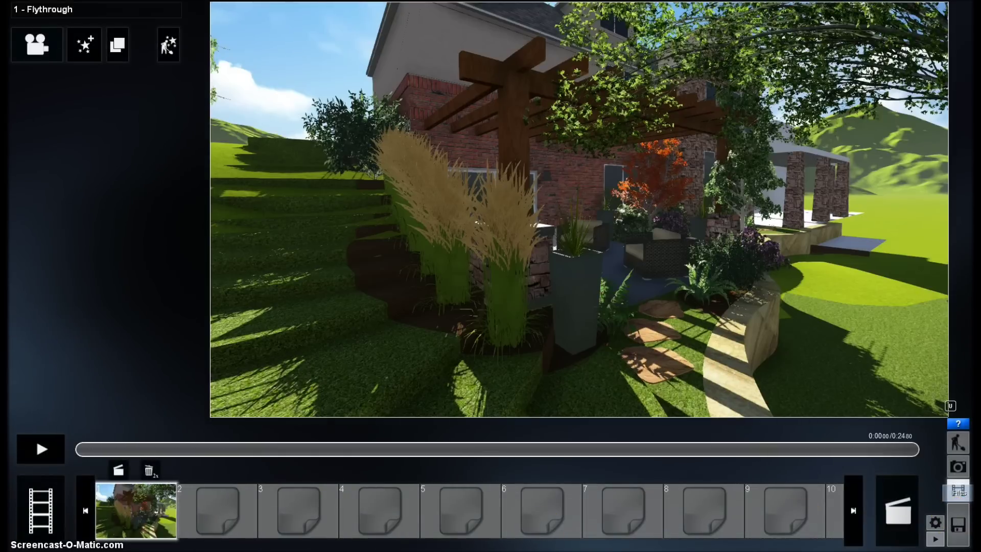
# Export the clip as an MP4 at 25 fps, one-star output quality and 720p, saved to the Desktop as Tech Tuts
pyautogui.click(129, 505)
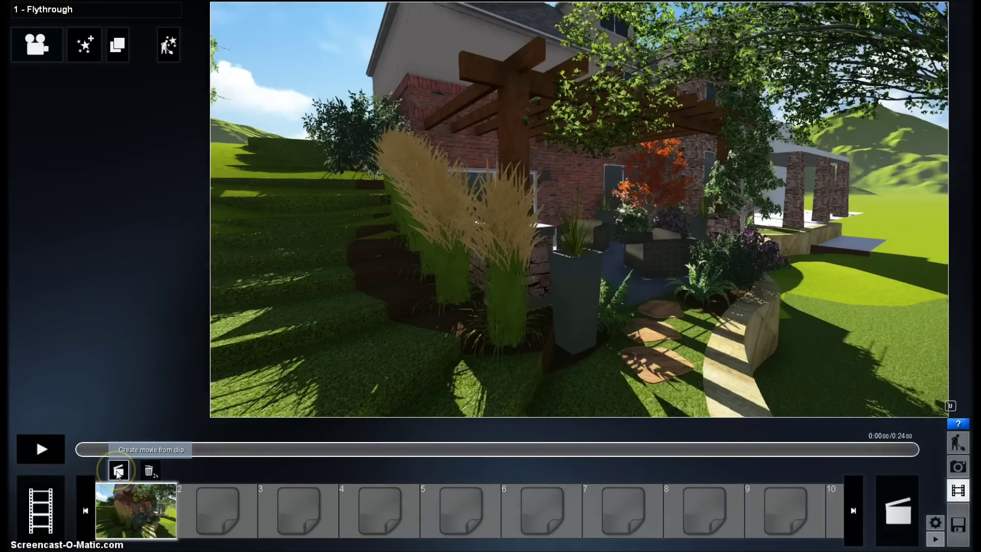
pyautogui.click(123, 471)
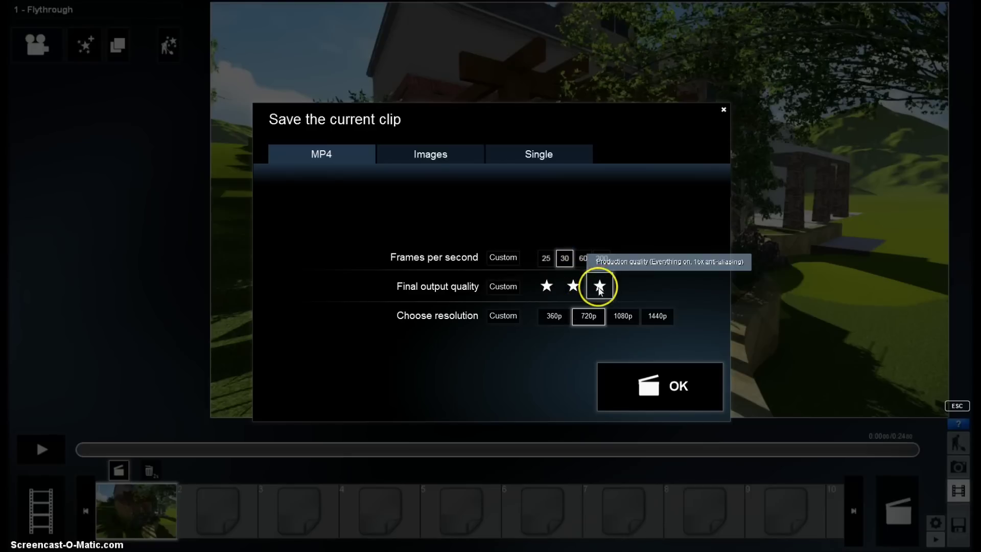
pyautogui.click(599, 289)
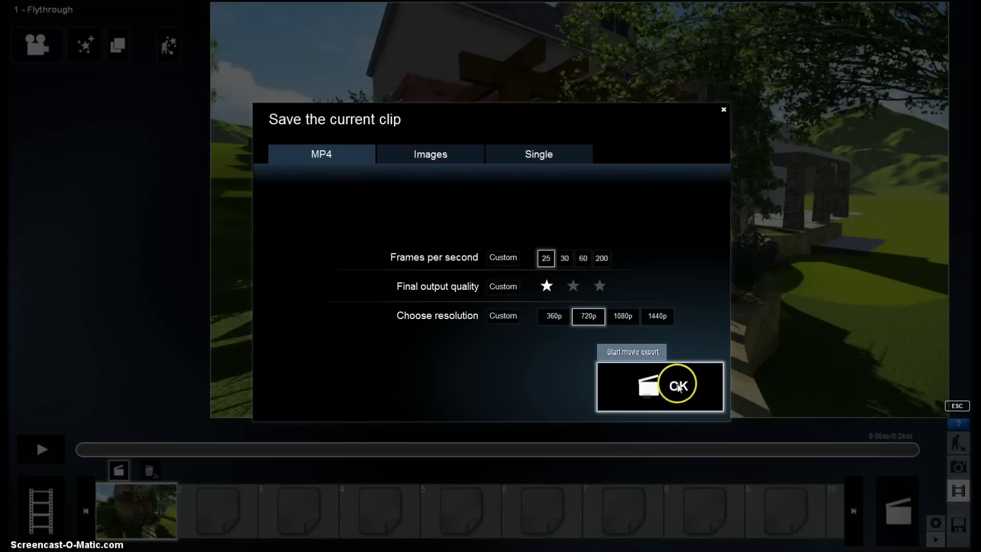
pyautogui.click(678, 387)
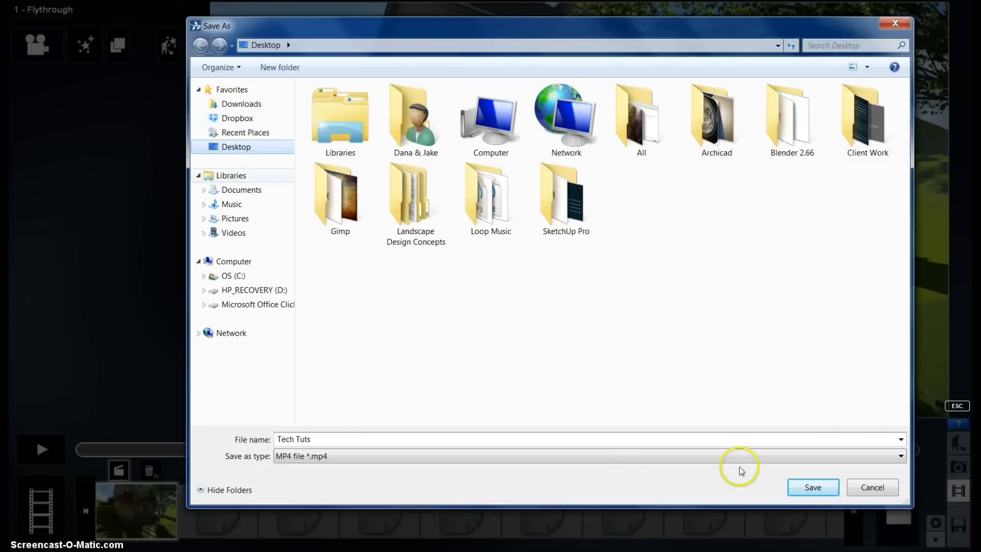
pyautogui.click(811, 487)
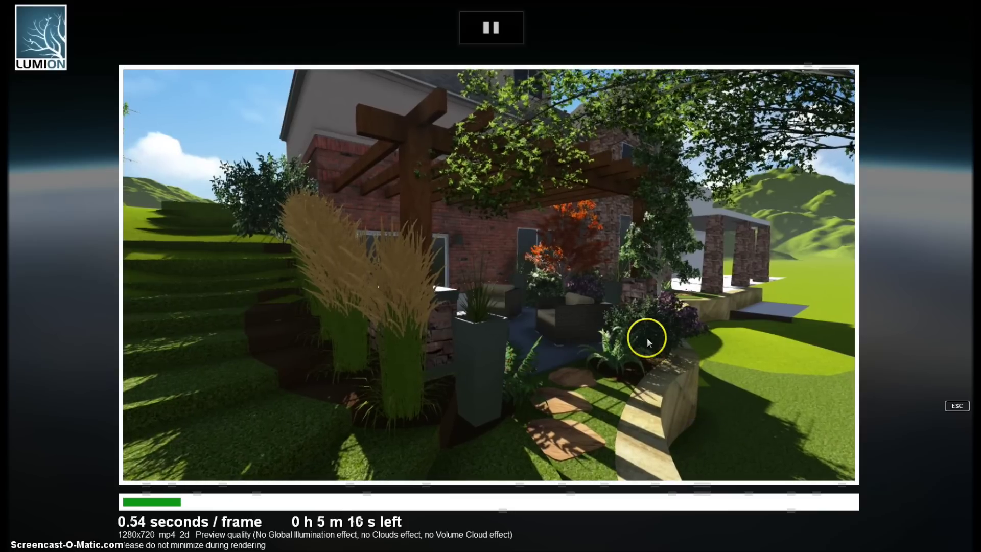
# Switch to Chrome during the render, open a new tab and return to Lumion
pyautogui.hotkey('alt', 'Tab')
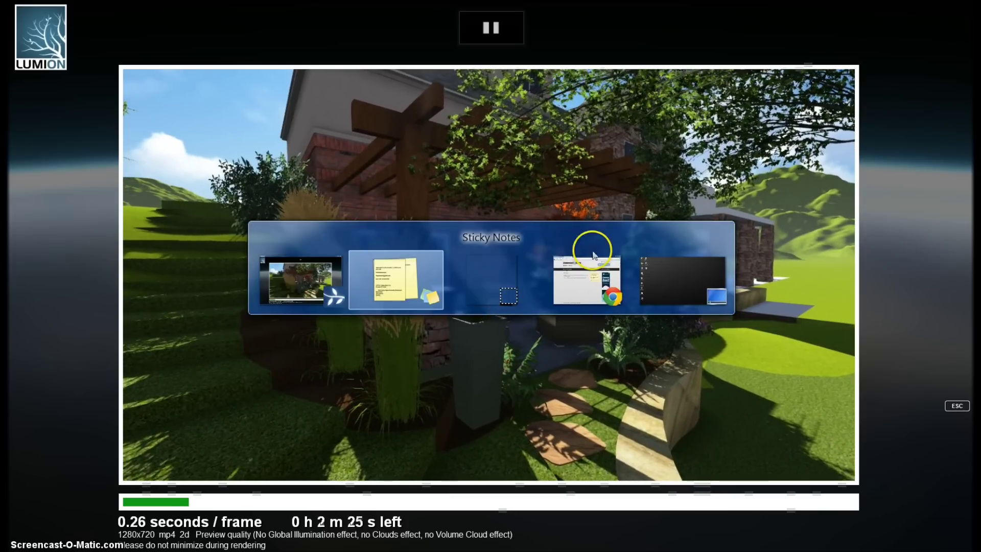
pyautogui.click(579, 299)
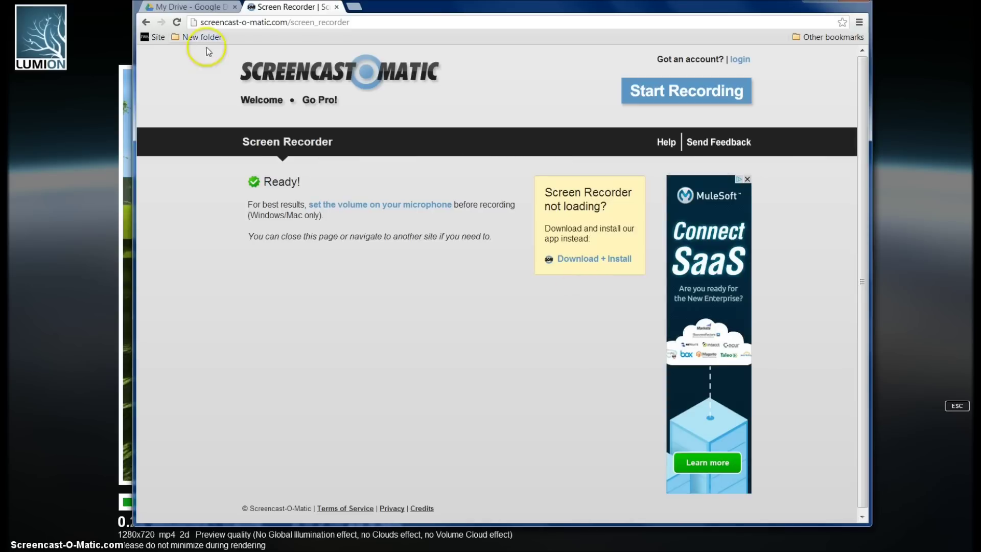
pyautogui.click(355, 7)
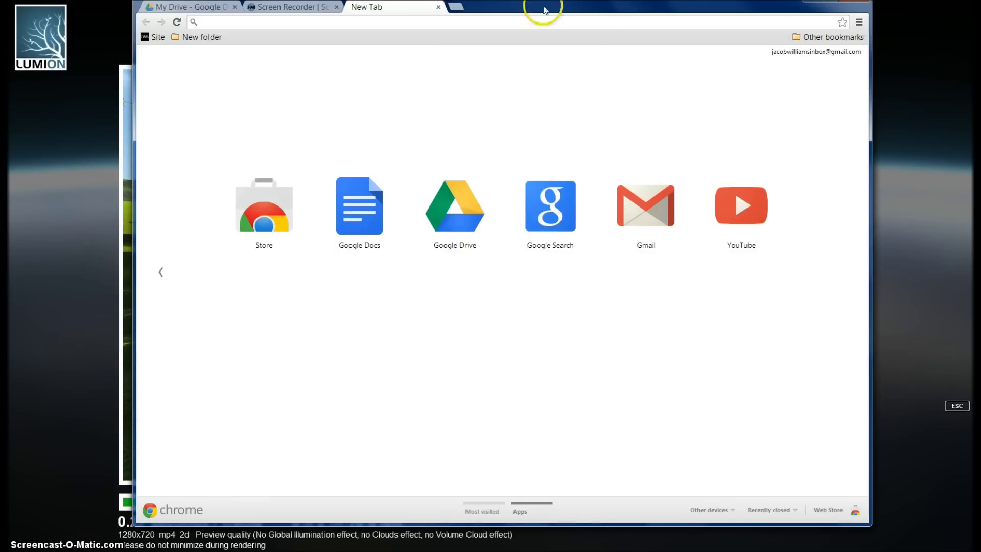
pyautogui.click(950, 198)
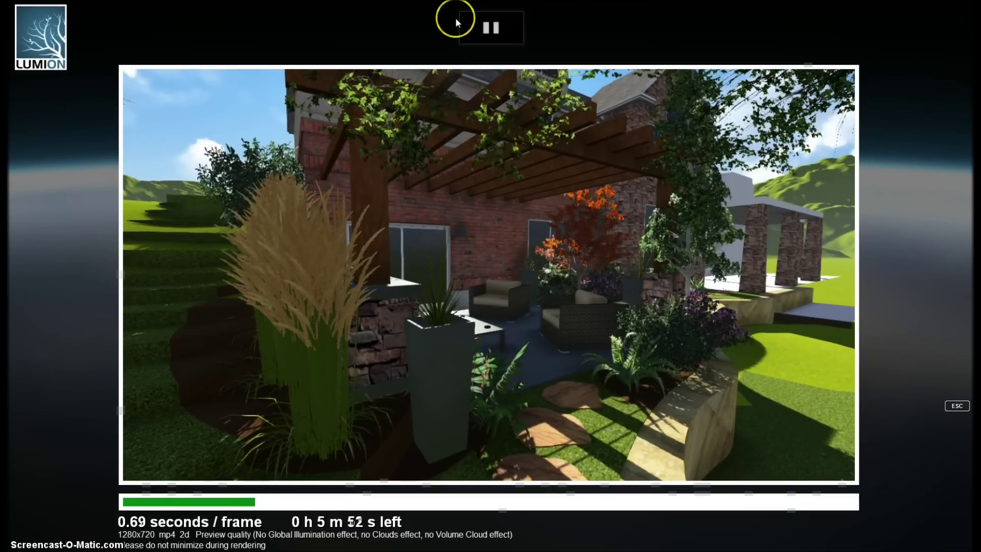
pyautogui.click(529, 306)
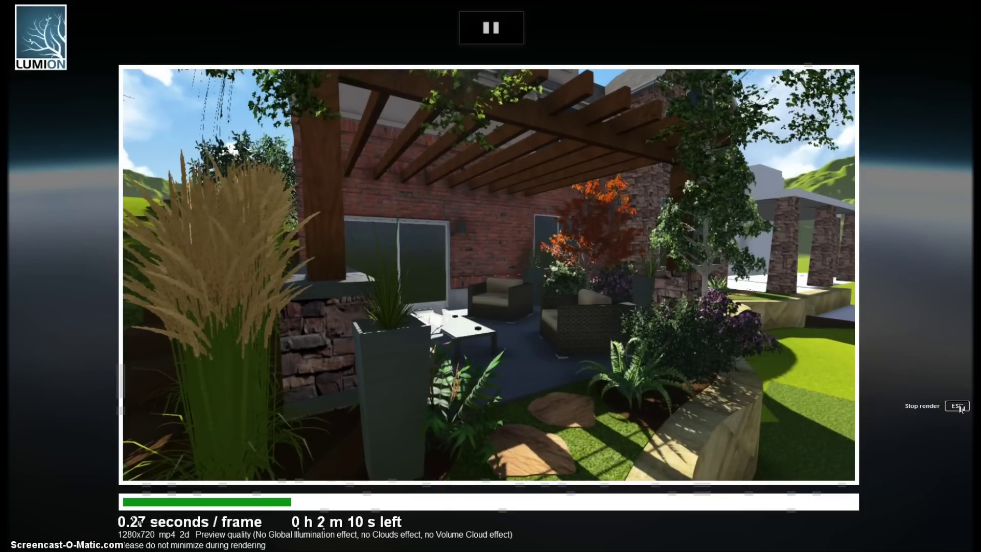
# Stop the running render and cancel saving the current clip
pyautogui.click(960, 407)
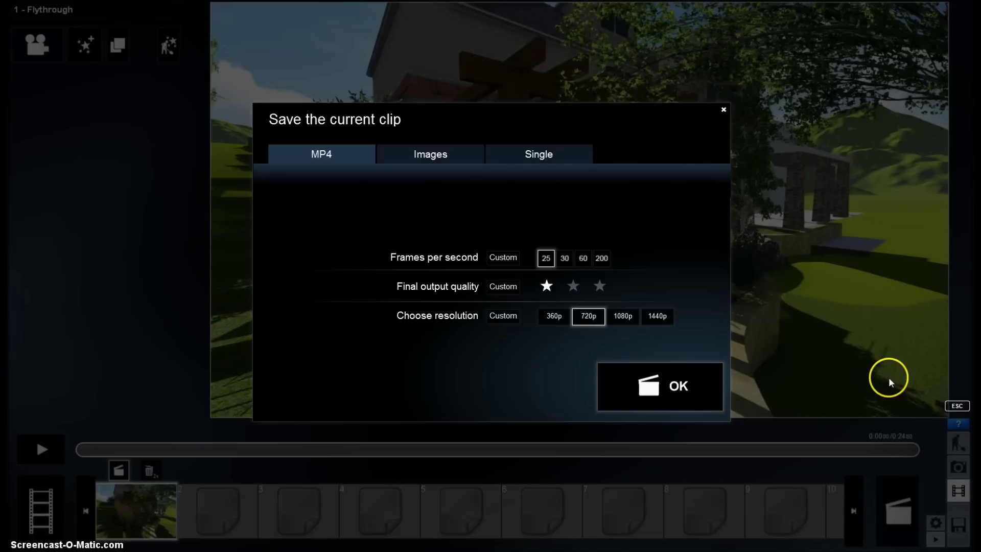
pyautogui.click(724, 111)
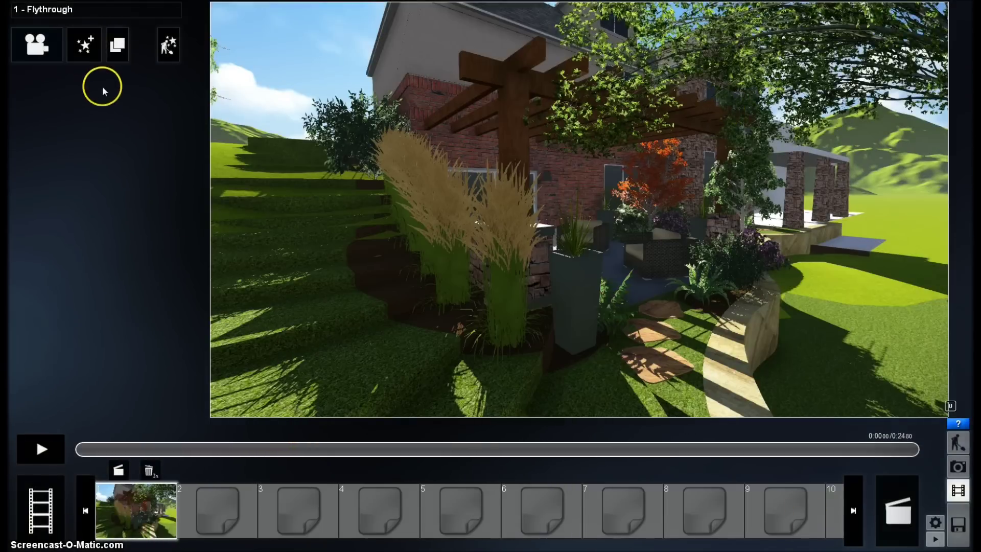
# Start recording a second clip in slot 2 and capture its first keyframe, facing the patio and pergola across the curved stone retaining wall
pyautogui.click(198, 514)
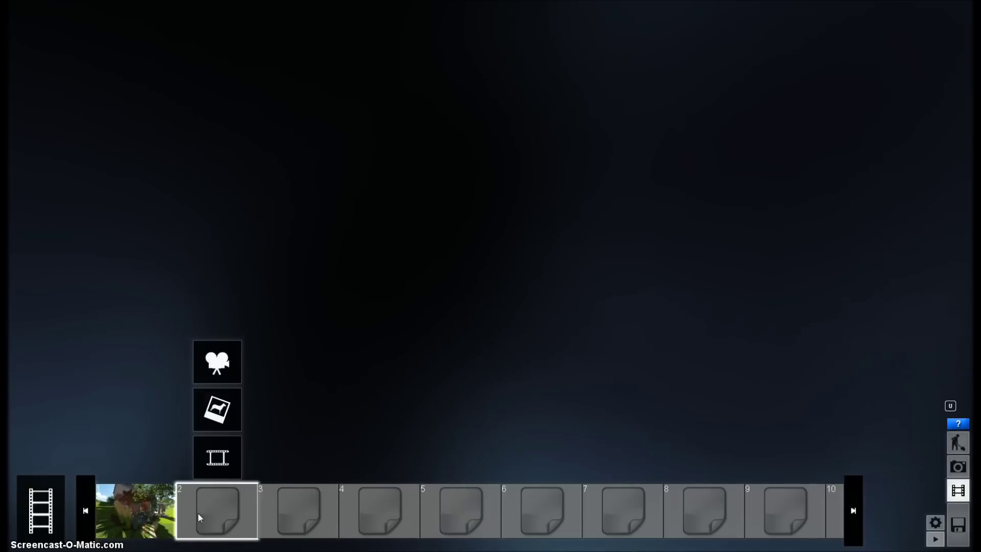
pyautogui.click(220, 362)
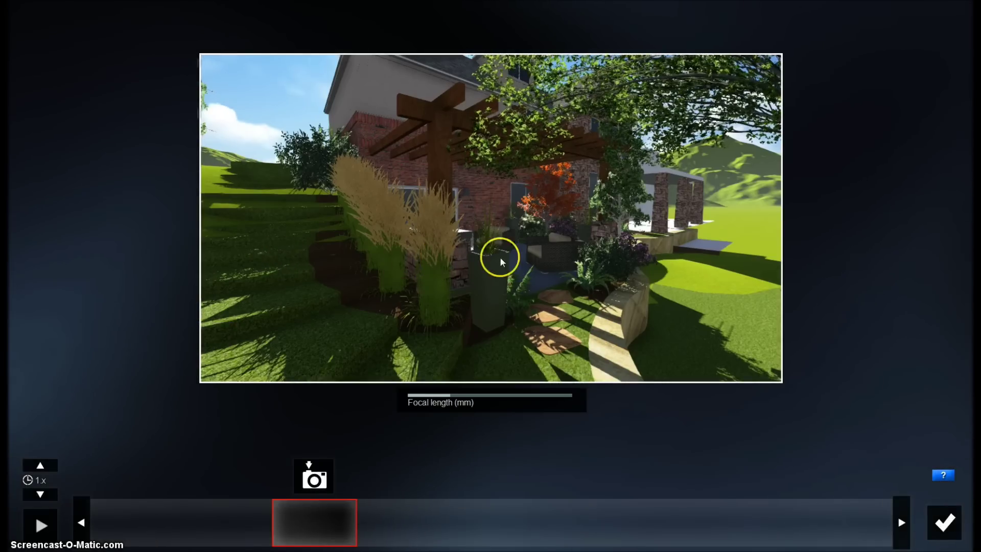
pyautogui.press('d')
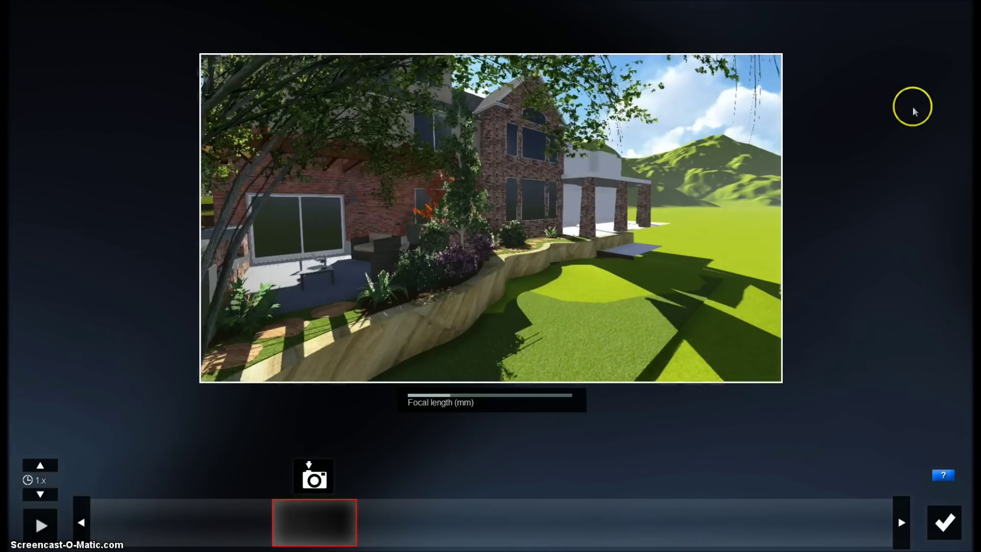
pyautogui.press('w')
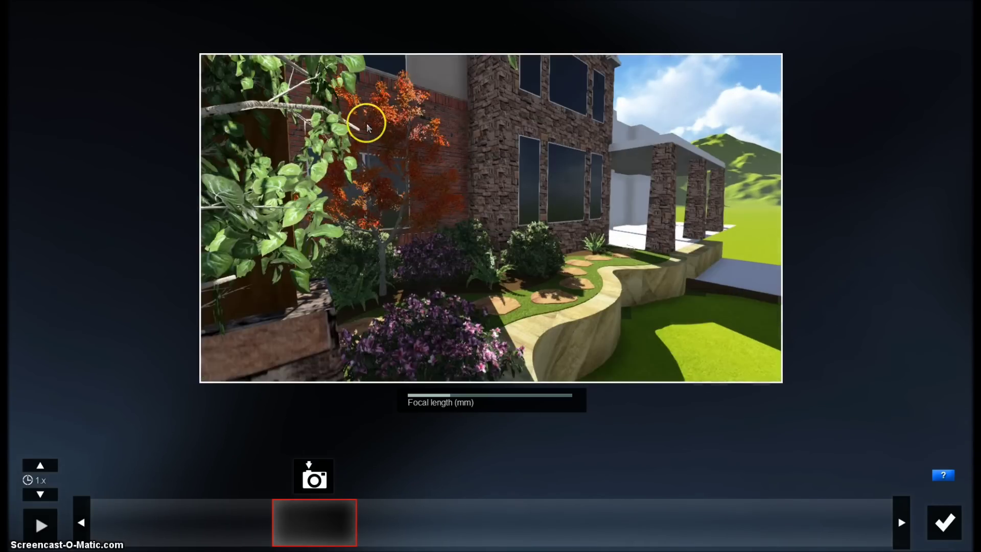
pyautogui.press('s')
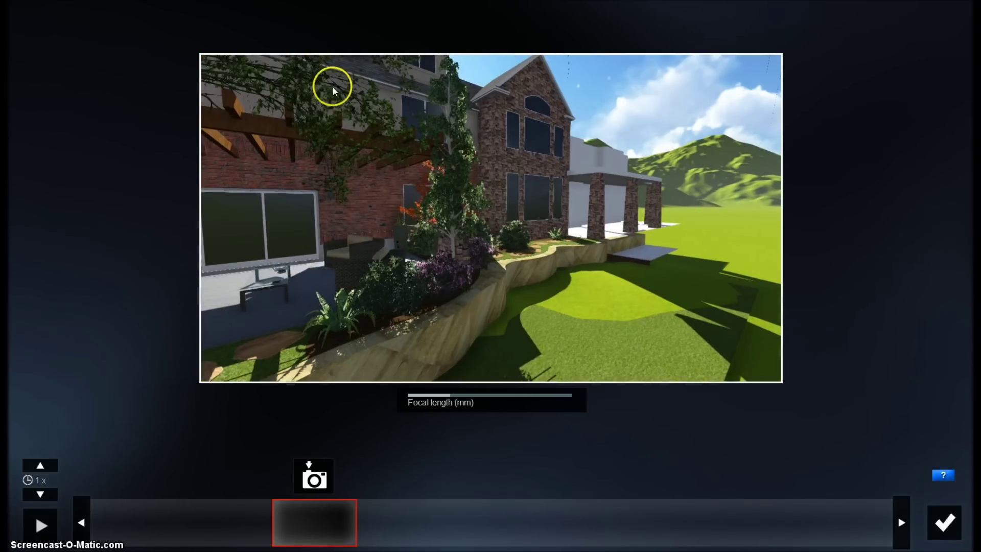
pyautogui.press('s')
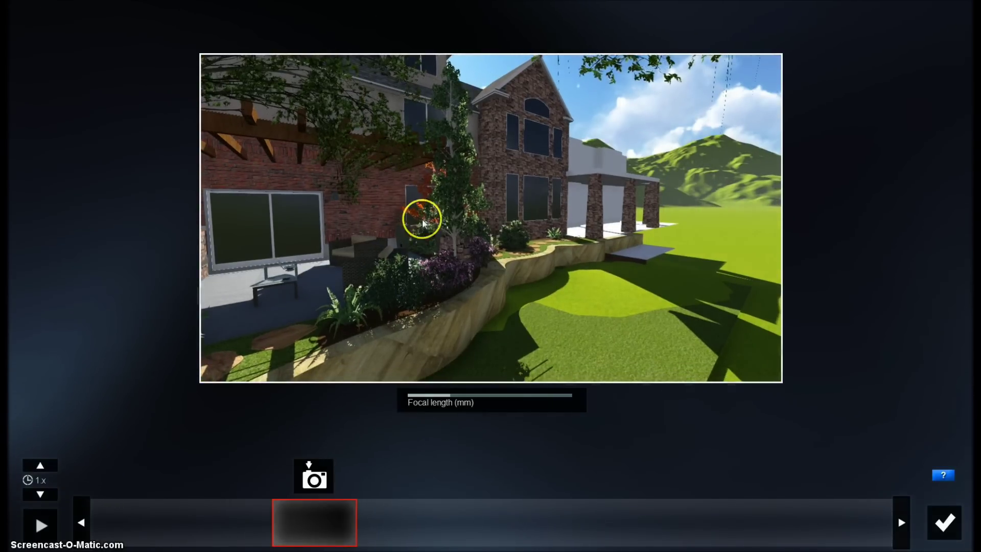
pyautogui.moveTo(332, 222); pyautogui.dragTo(294, 224, button='right')
pyautogui.press('d')
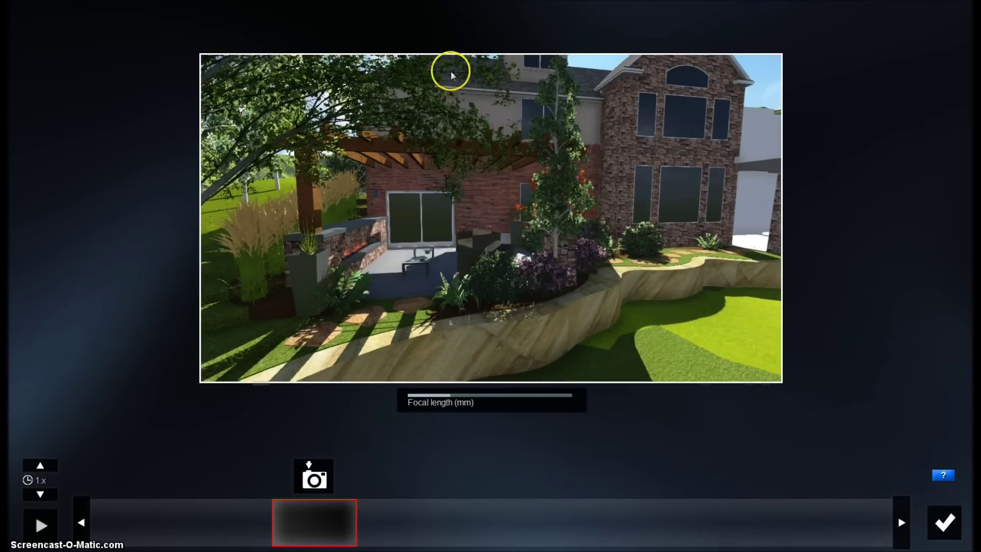
pyautogui.press('d')
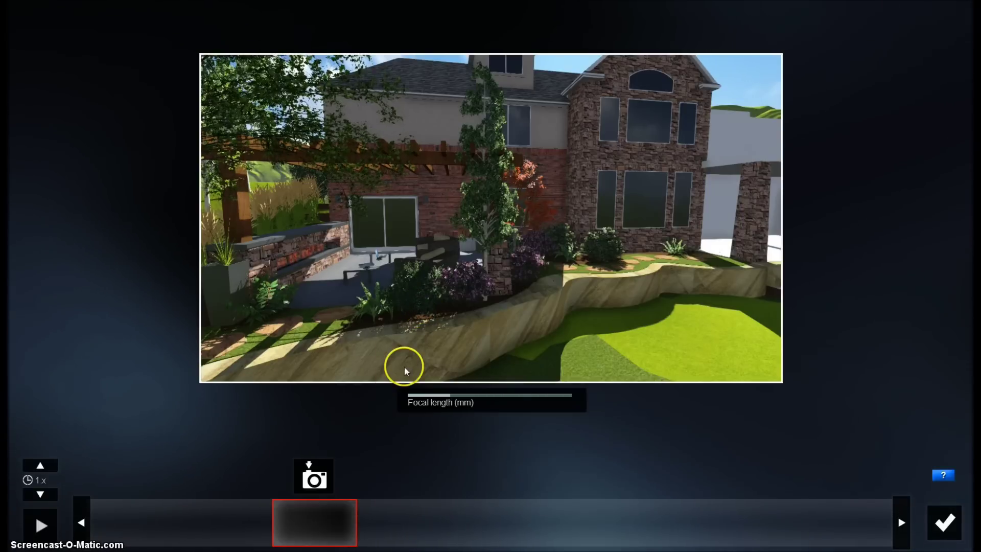
pyautogui.moveTo(412, 290); pyautogui.dragTo(415, 289, button='right')
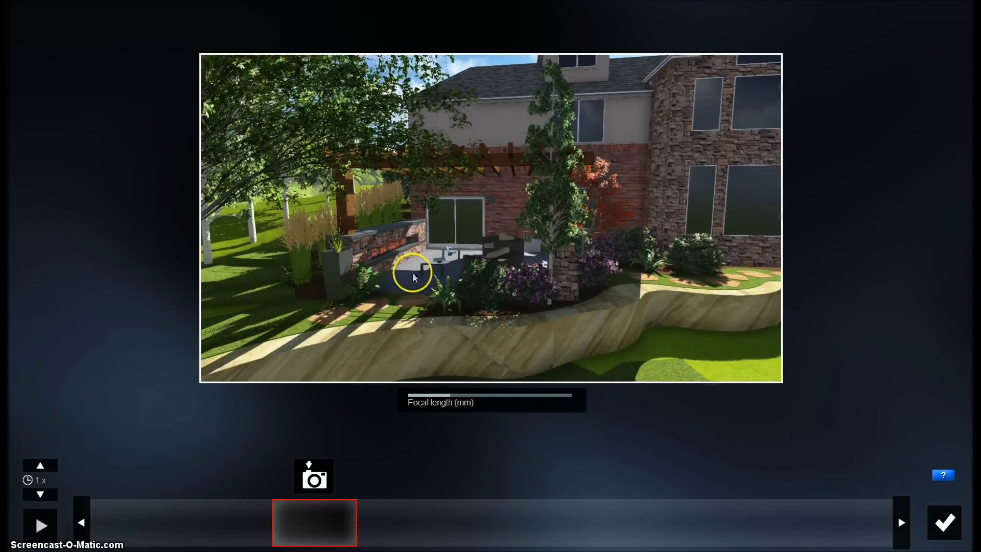
pyautogui.click(321, 479)
# Move the camera in under the pergola, turn toward the stone fireplace wall, capture the second keyframe and accept the path
pyautogui.press('w')
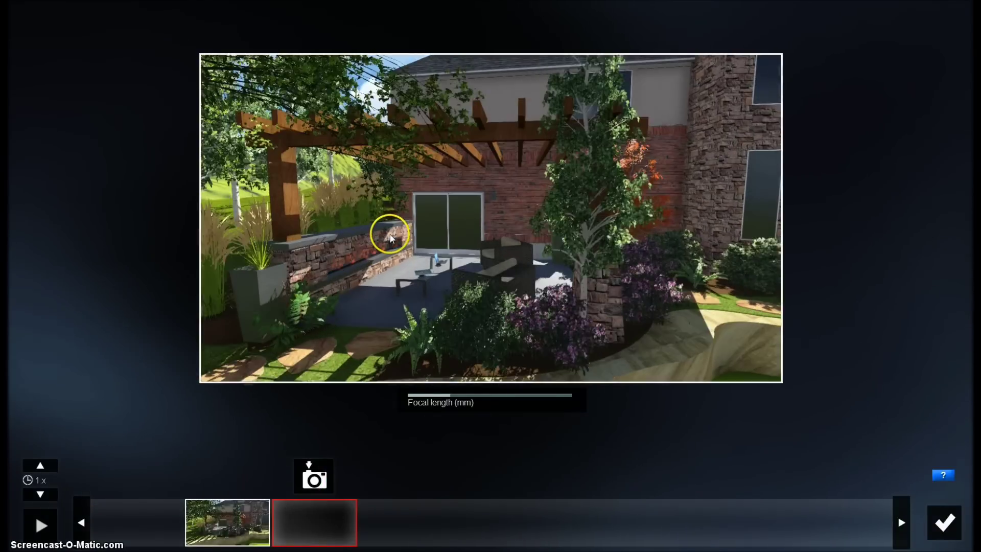
pyautogui.press('w')
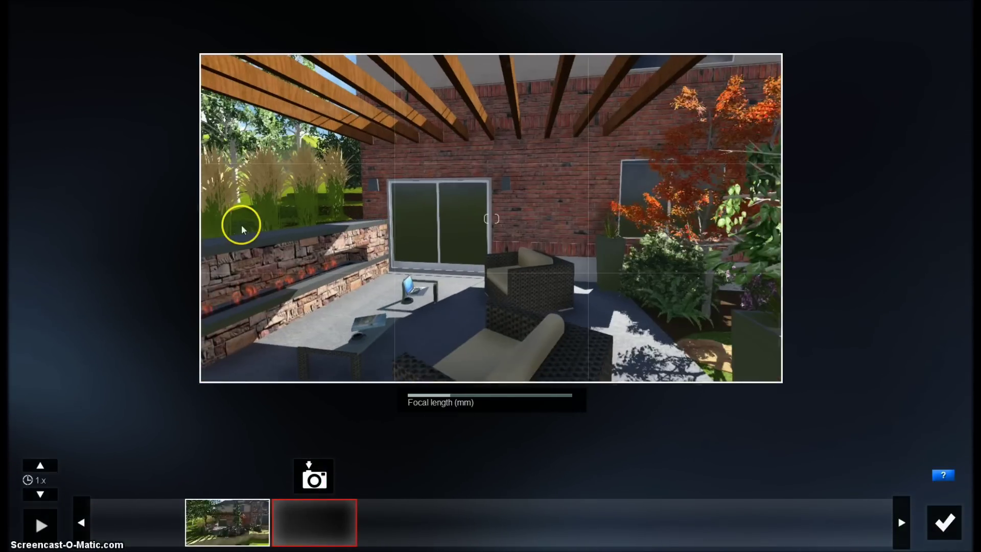
pyautogui.moveTo(167, 233); pyautogui.dragTo(288, 249, button='right')
pyautogui.click(311, 473)
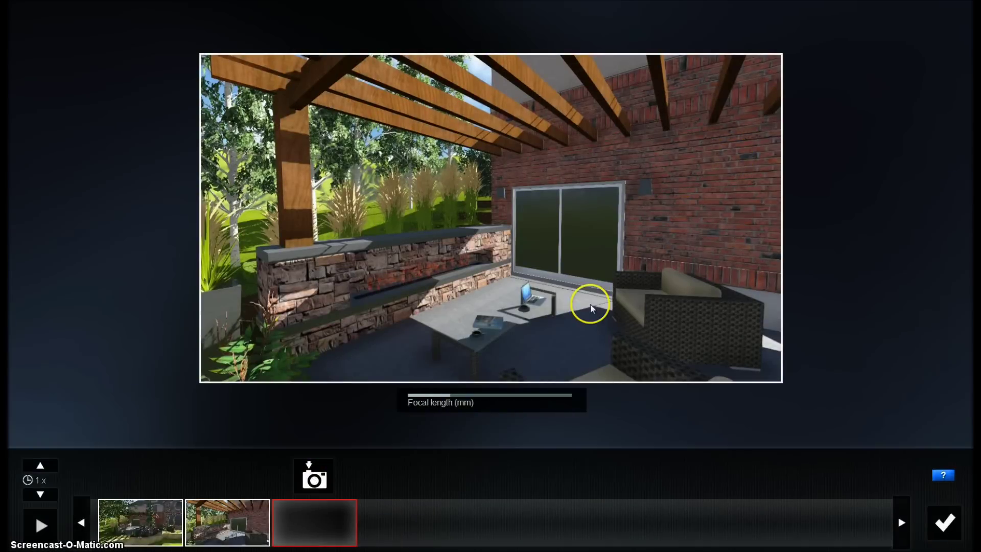
pyautogui.click(950, 532)
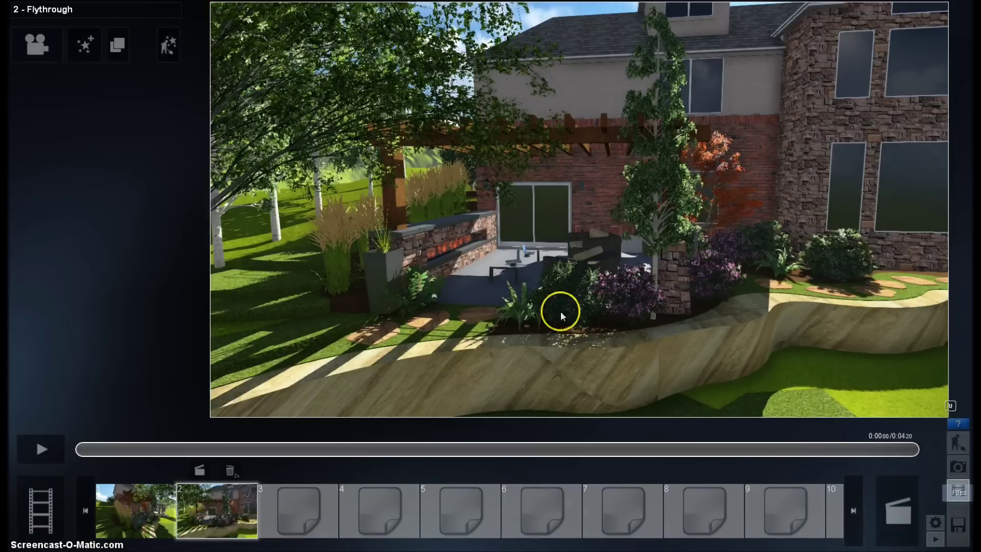
# Select the first flythrough clip and preview its opening seconds to check the playback speed
pyautogui.click(153, 520)
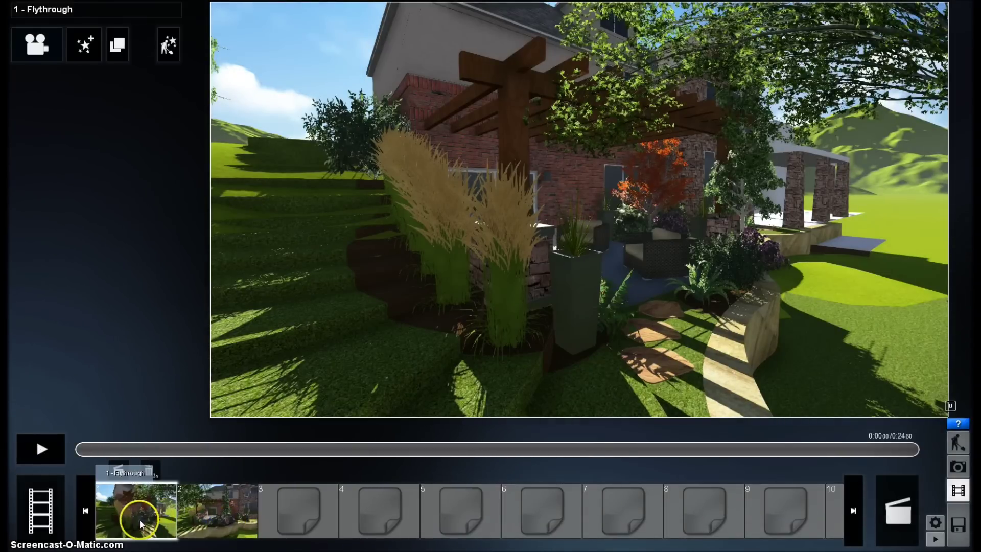
pyautogui.click(48, 460)
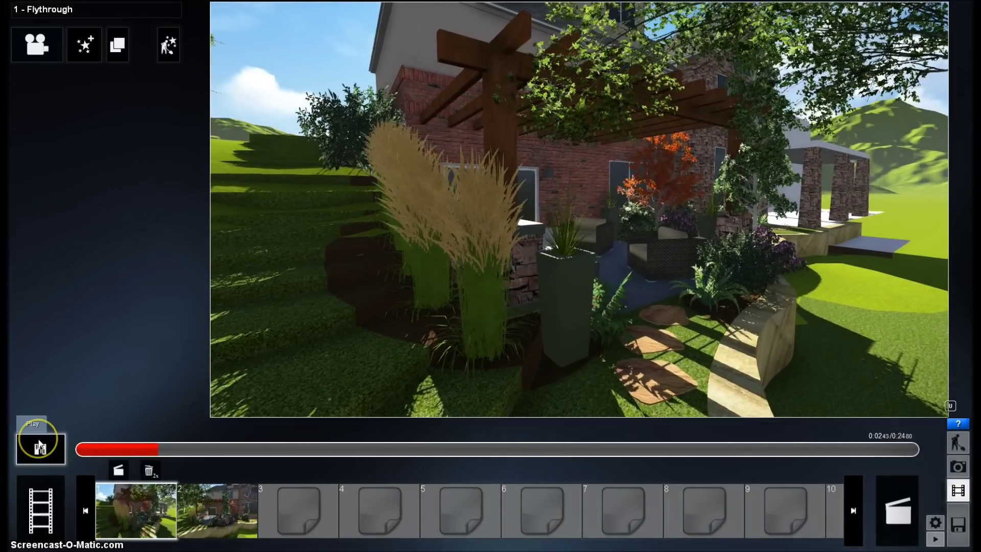
pyautogui.click(37, 449)
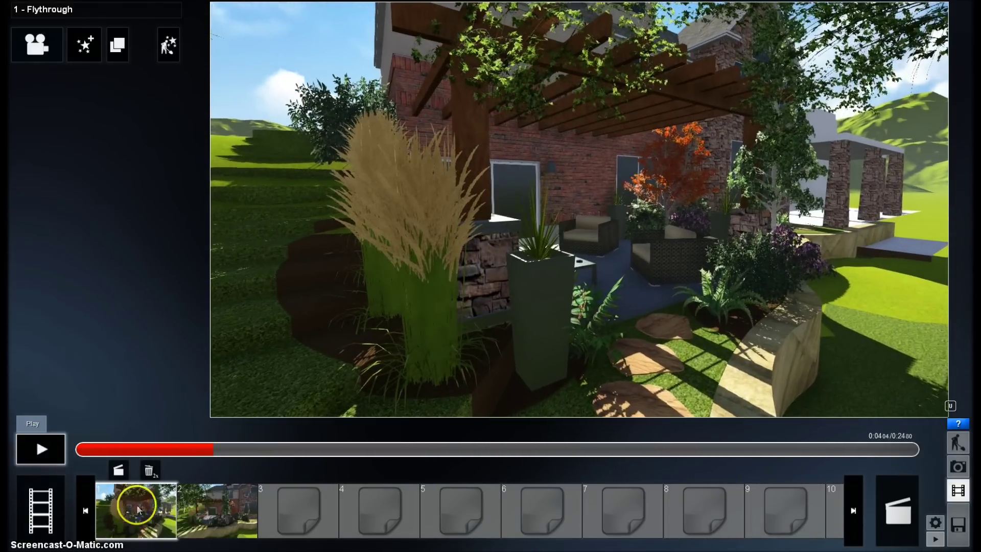
# Edit the first clip's camera path, raise its flythrough speed by two increments and accept the change
pyautogui.click(137, 511)
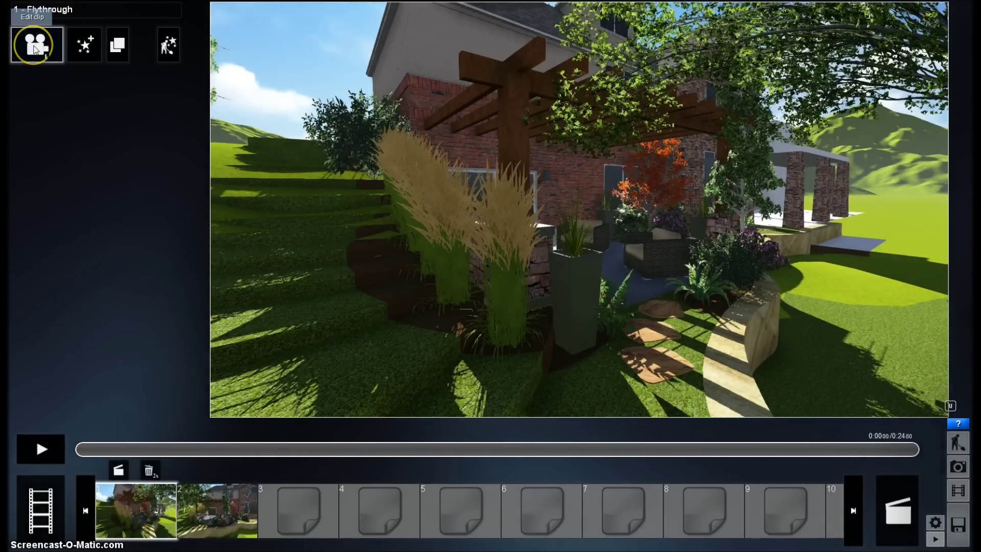
pyautogui.click(36, 46)
pyautogui.click(48, 469)
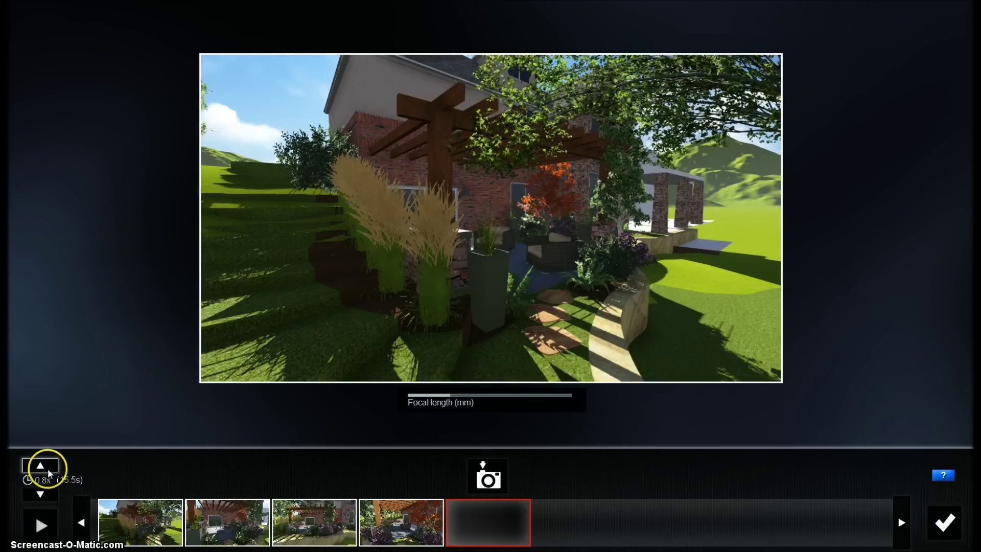
pyautogui.click(41, 466)
pyautogui.click(944, 522)
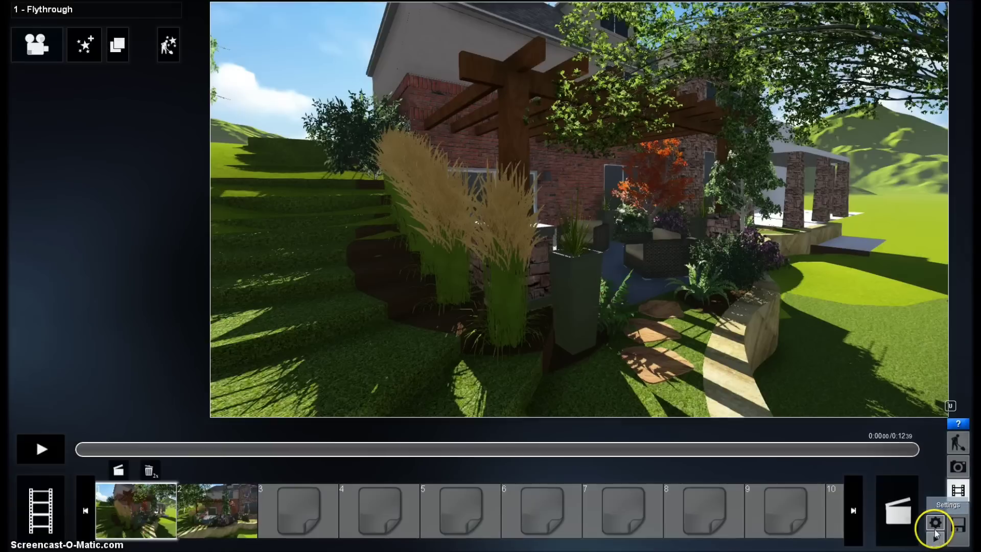
# Preview the start of the first clip, and play the entire movie through into the second clip
pyautogui.click(42, 452)
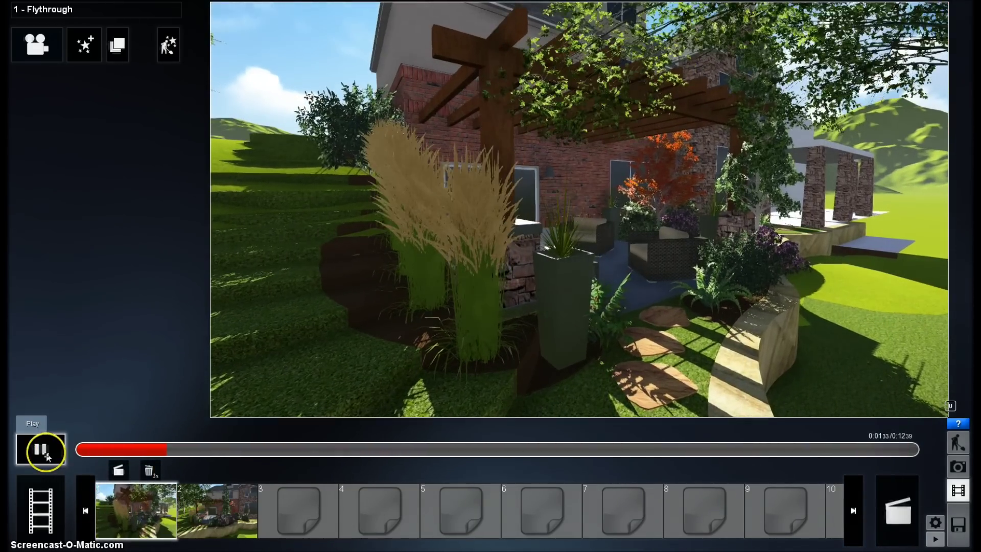
pyautogui.click(47, 512)
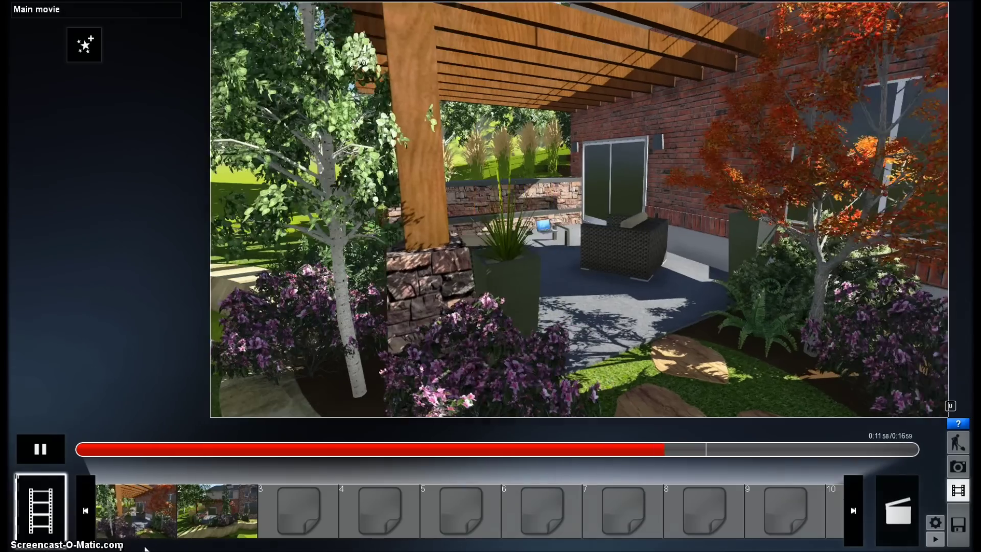
pyautogui.click(149, 548)
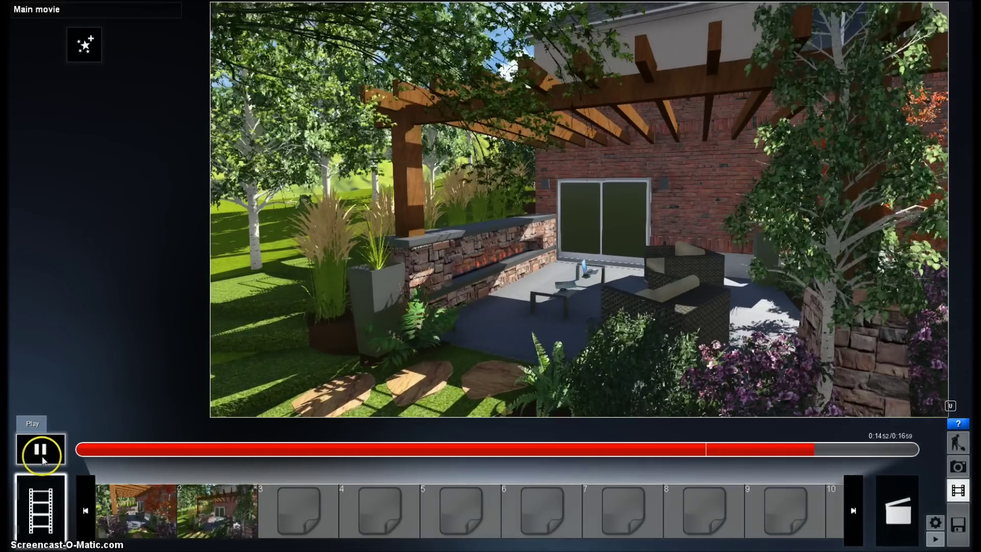
pyautogui.click(43, 456)
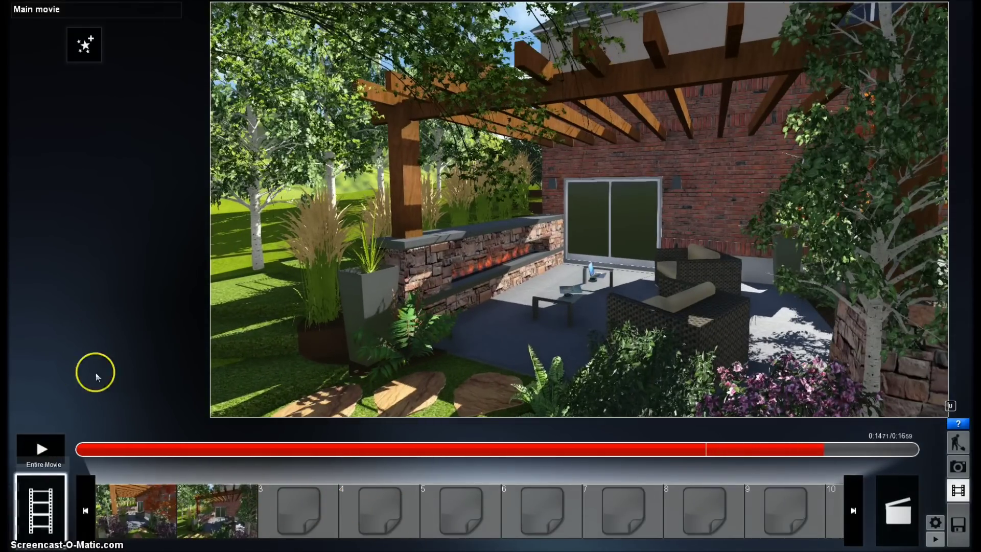
# Add a Fade in/out effect to the first flythrough clip and preview the fade at its start
pyautogui.click(160, 519)
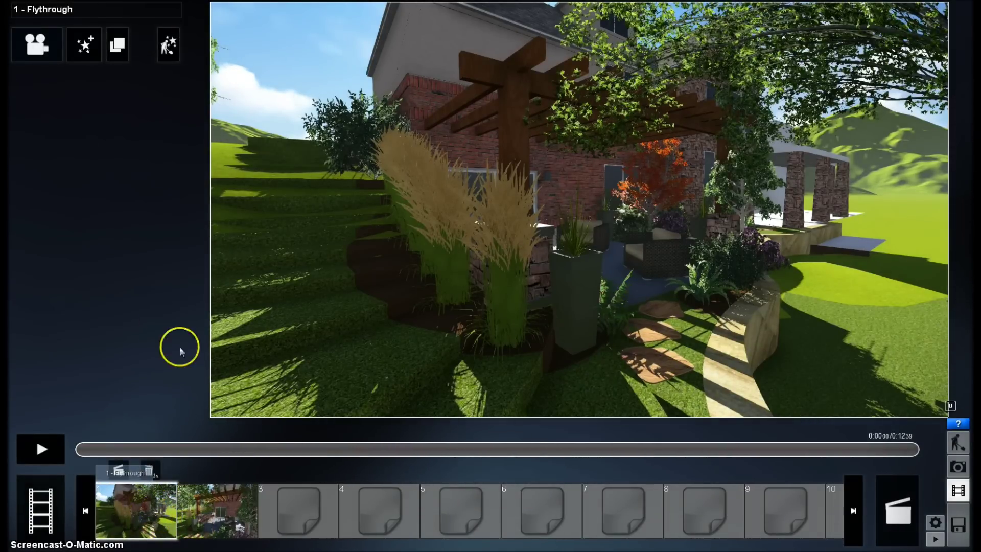
pyautogui.click(95, 47)
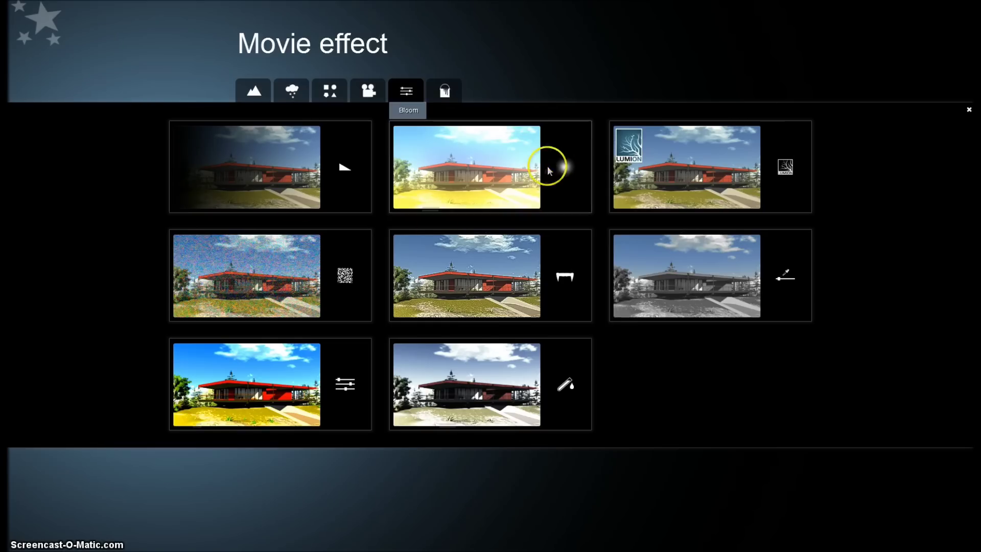
pyautogui.click(270, 159)
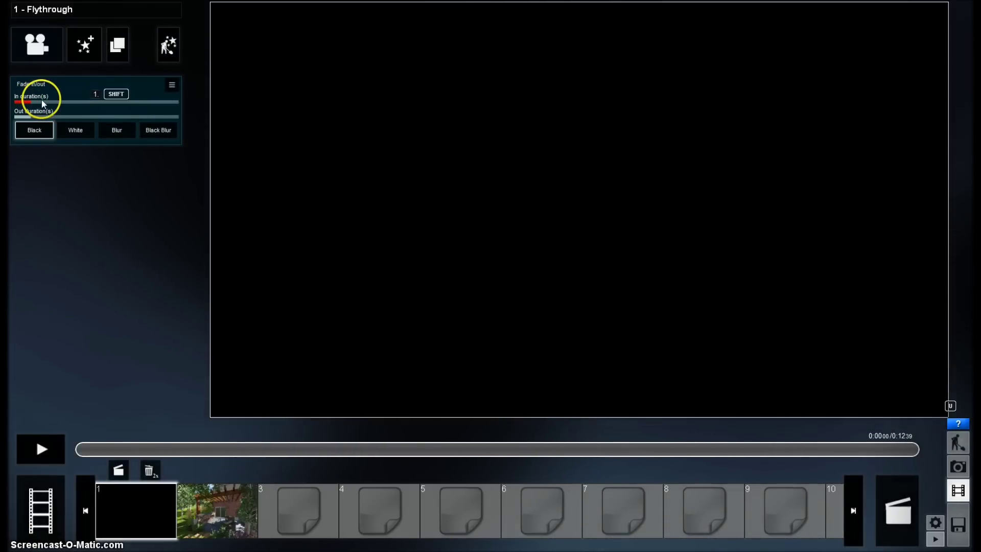
pyautogui.click(41, 450)
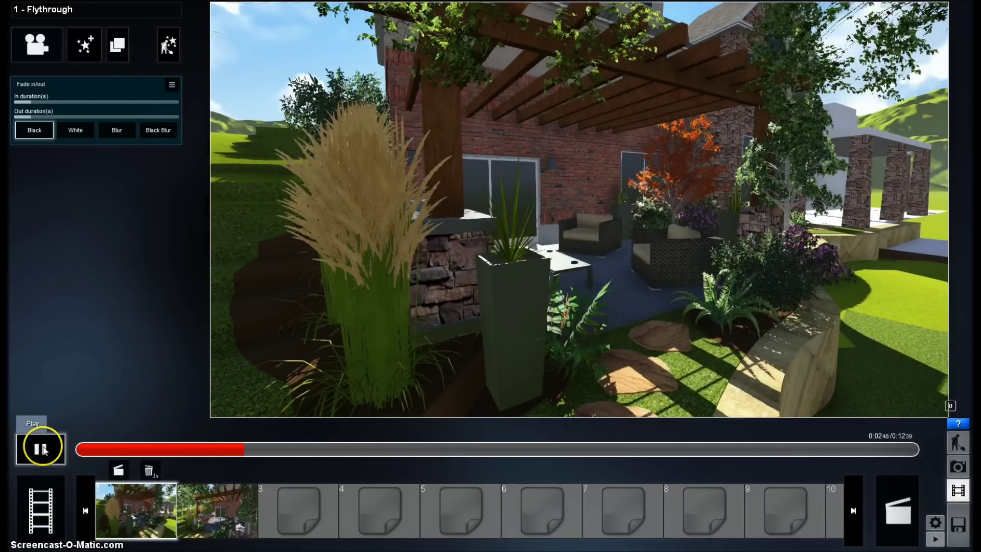
pyautogui.click(43, 449)
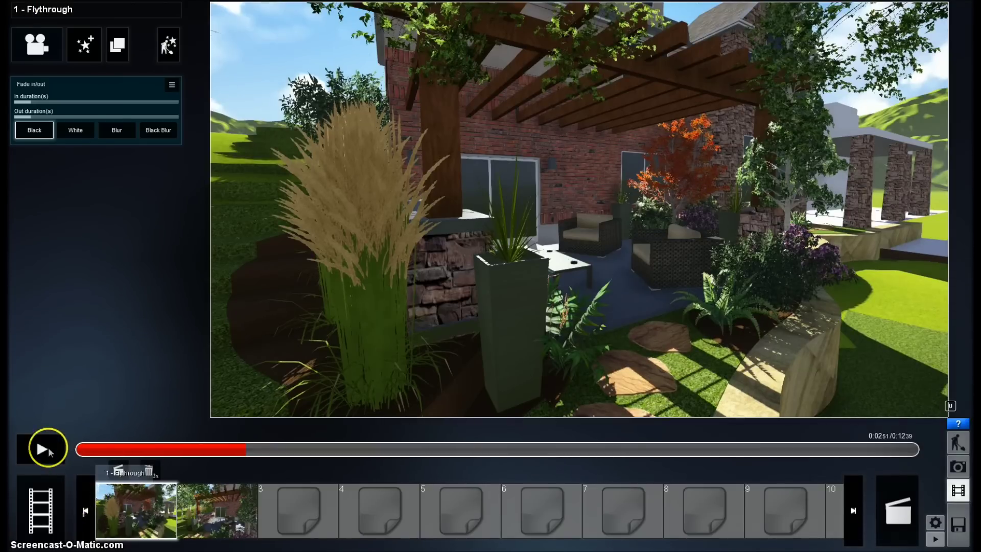
# Remove the Fade in/out effect from the first flythrough clip and add a Vignette camera effect to it
pyautogui.click(170, 86)
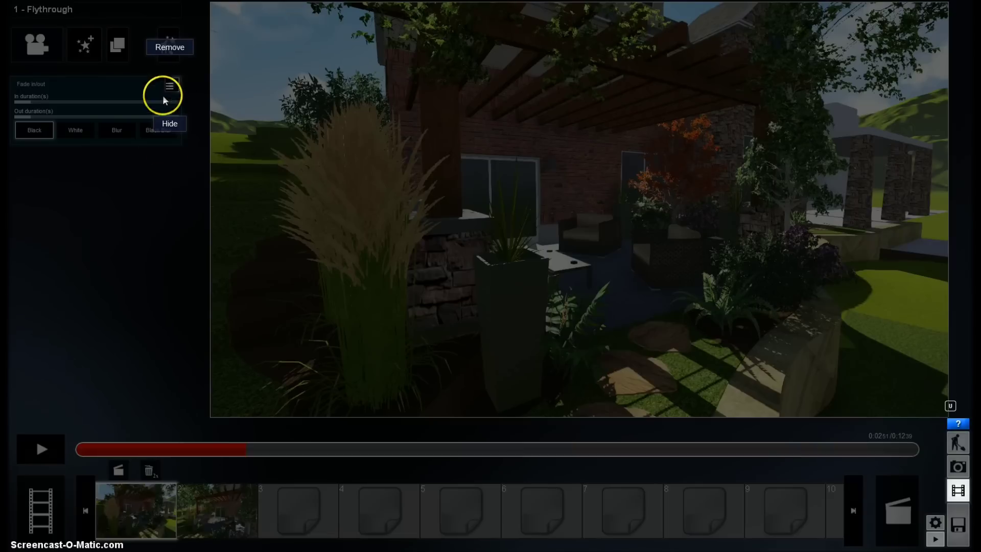
pyautogui.click(165, 46)
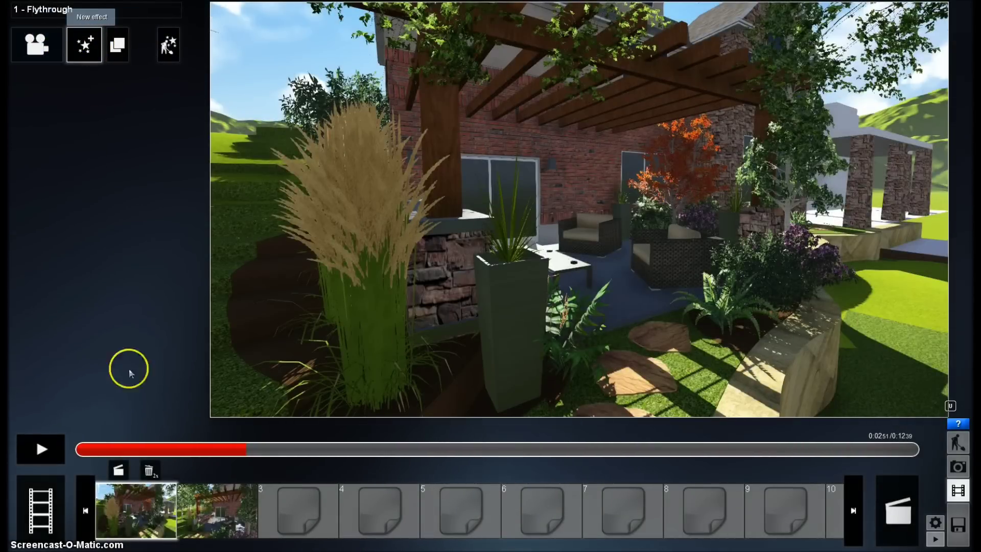
pyautogui.click(136, 515)
pyautogui.click(82, 45)
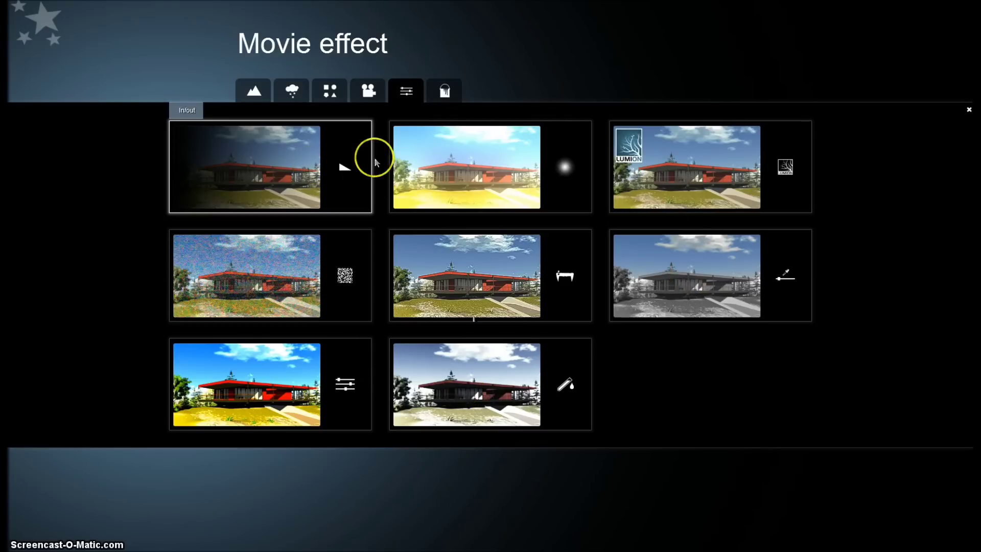
pyautogui.click(444, 90)
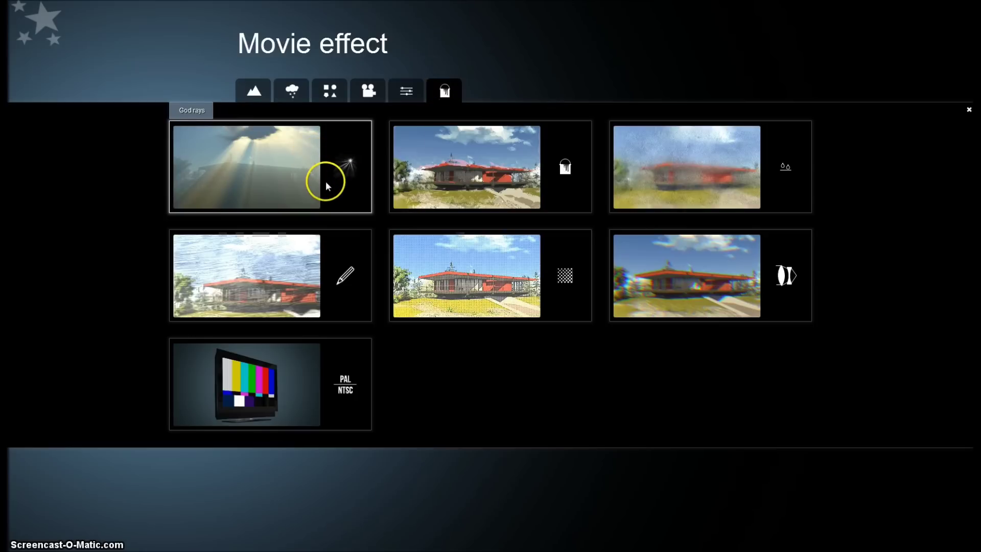
pyautogui.click(367, 91)
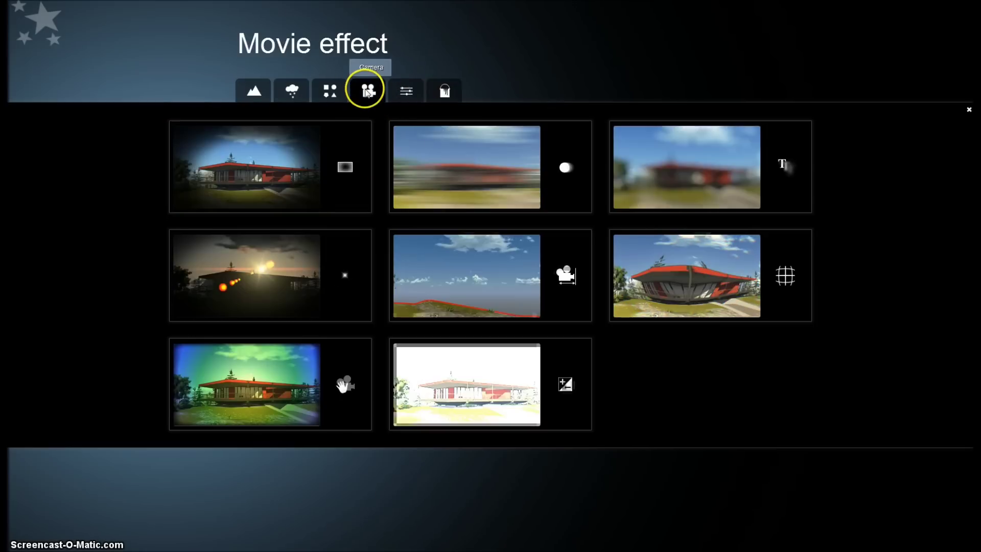
pyautogui.click(281, 159)
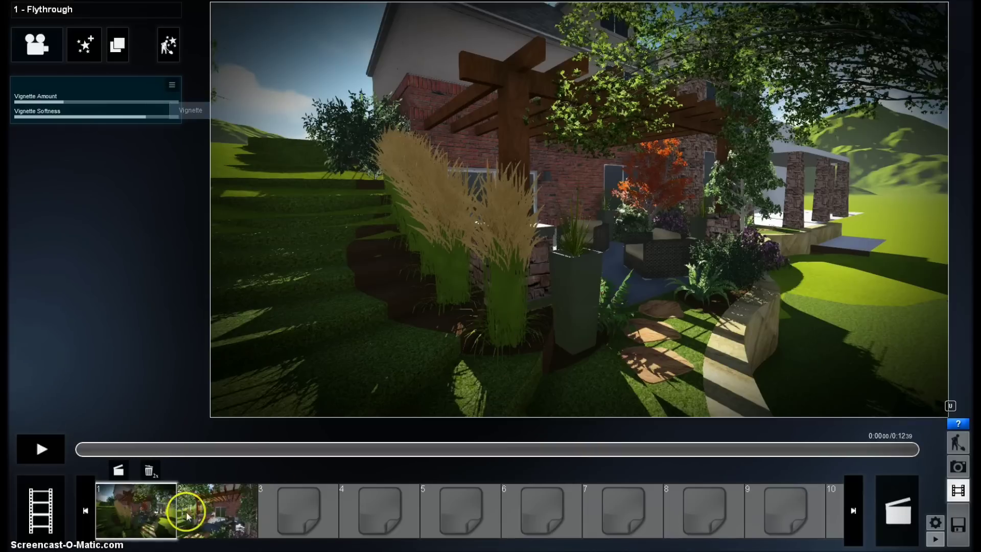
# Set the first clip's Vignette Amount to 0.3 and play the clip to check the effect
pyautogui.moveTo(144, 120); pyautogui.dragTo(63, 103)
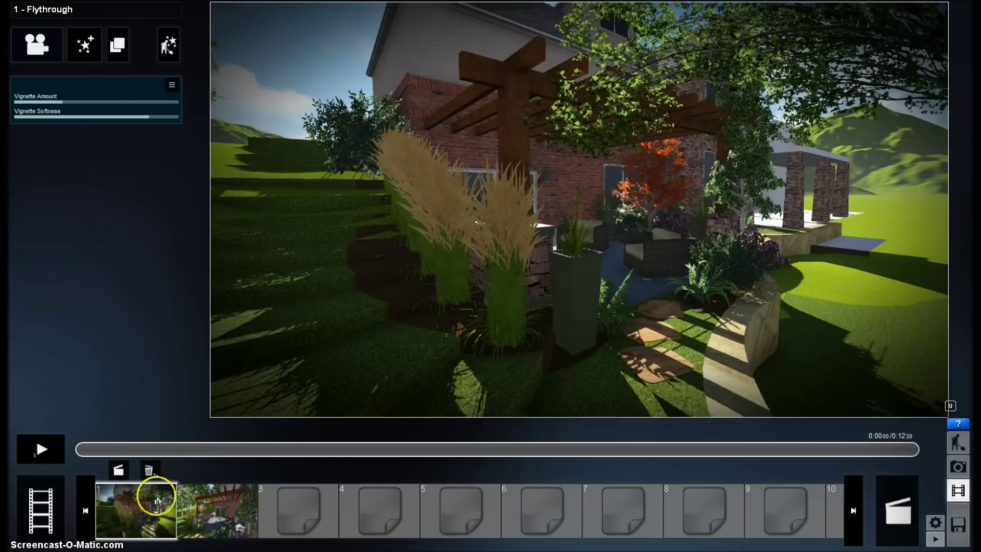
pyautogui.click(41, 456)
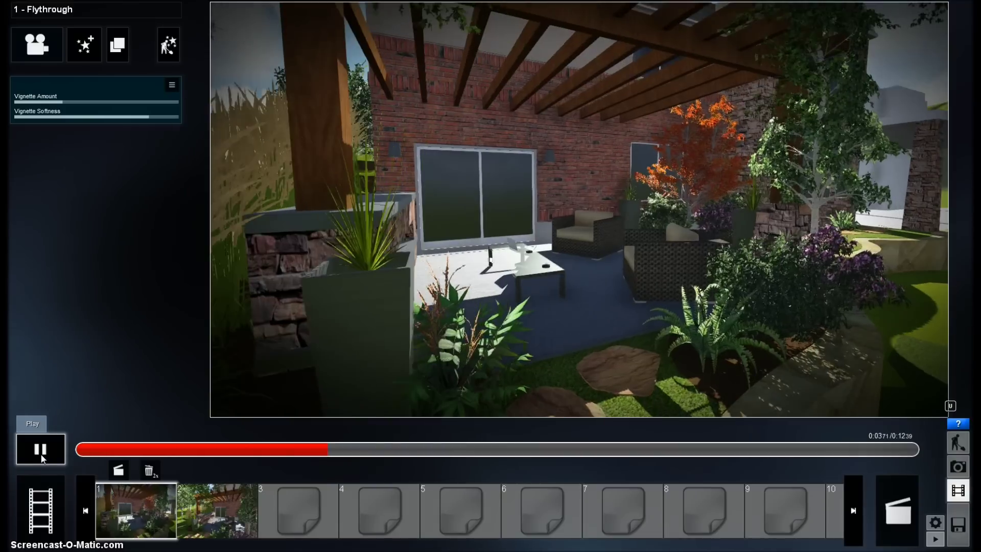
pyautogui.click(45, 449)
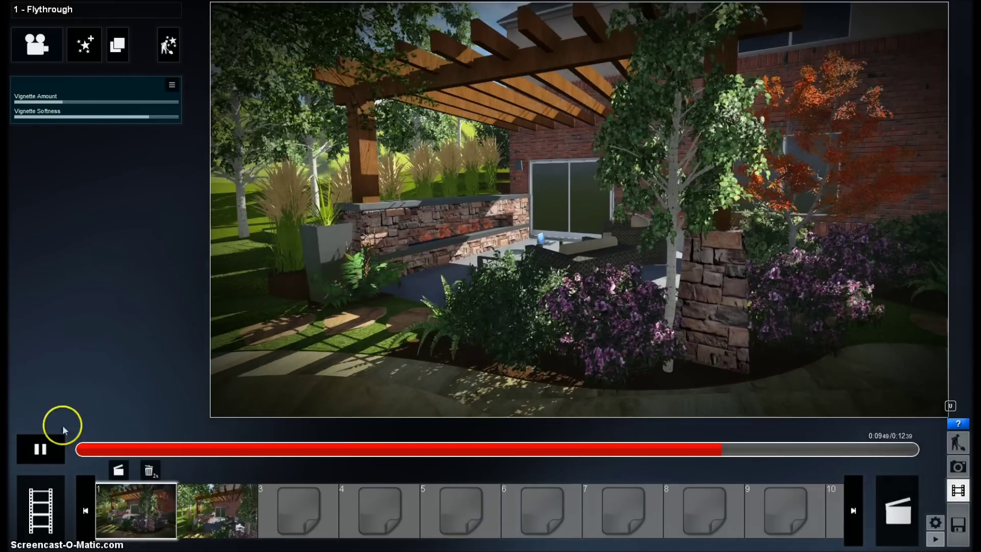
pyautogui.click(63, 103)
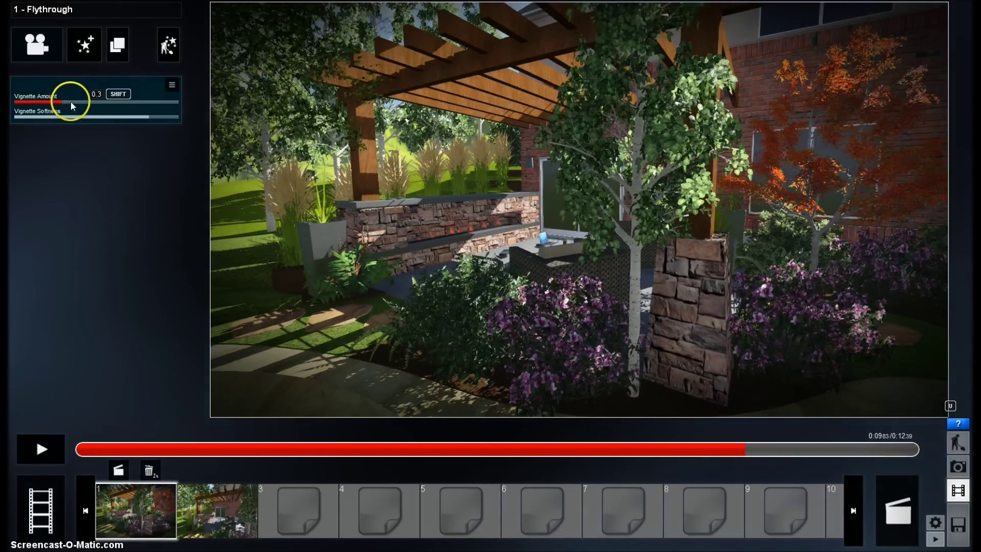
# Examine the style, artistic, object, weather and world movie effects available for the first clip without adding any
pyautogui.click(140, 491)
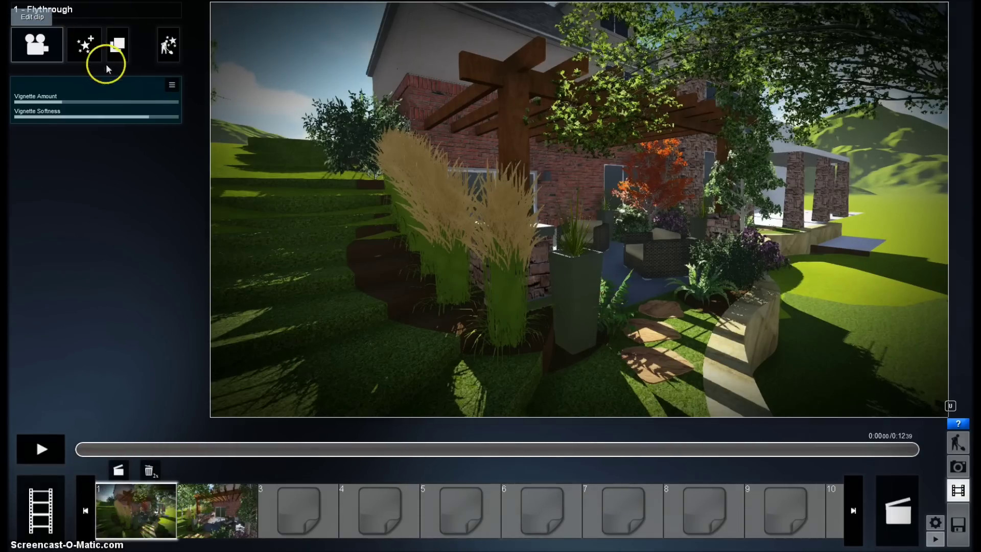
pyautogui.click(87, 46)
pyautogui.click(406, 91)
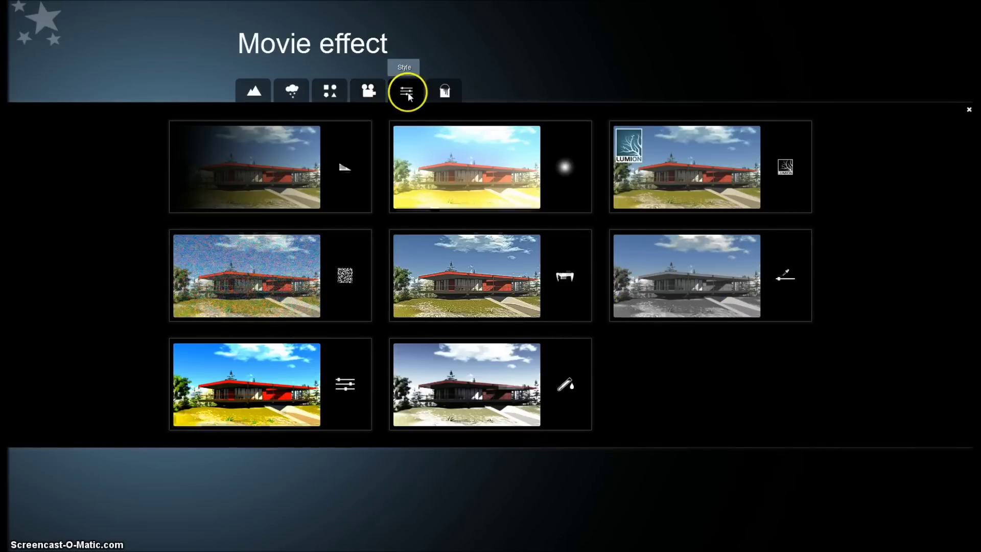
pyautogui.click(439, 94)
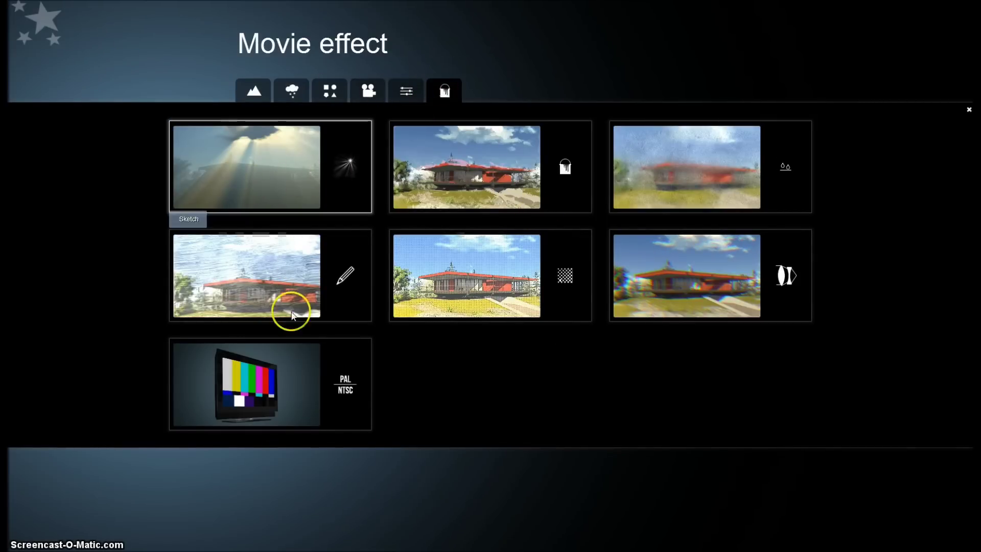
pyautogui.click(331, 92)
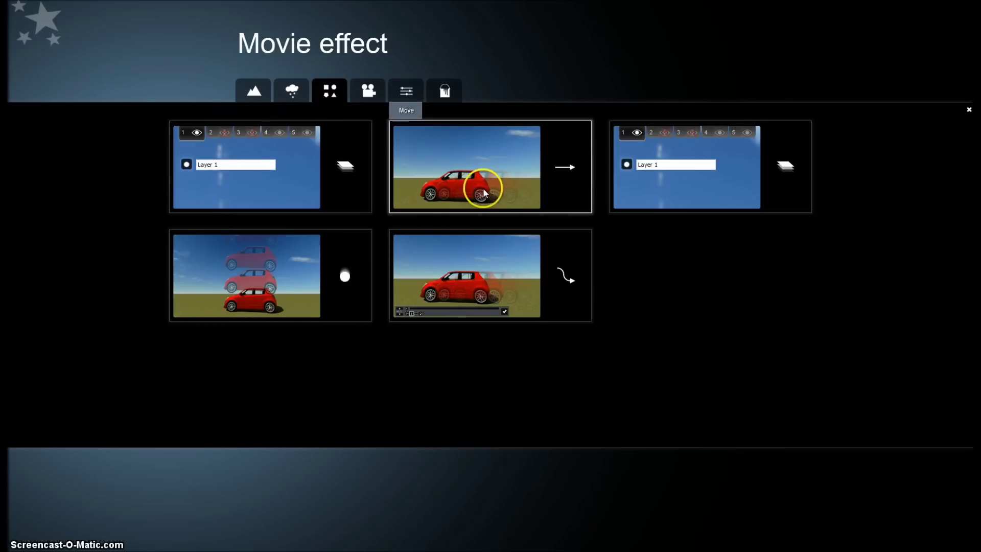
pyautogui.click(288, 89)
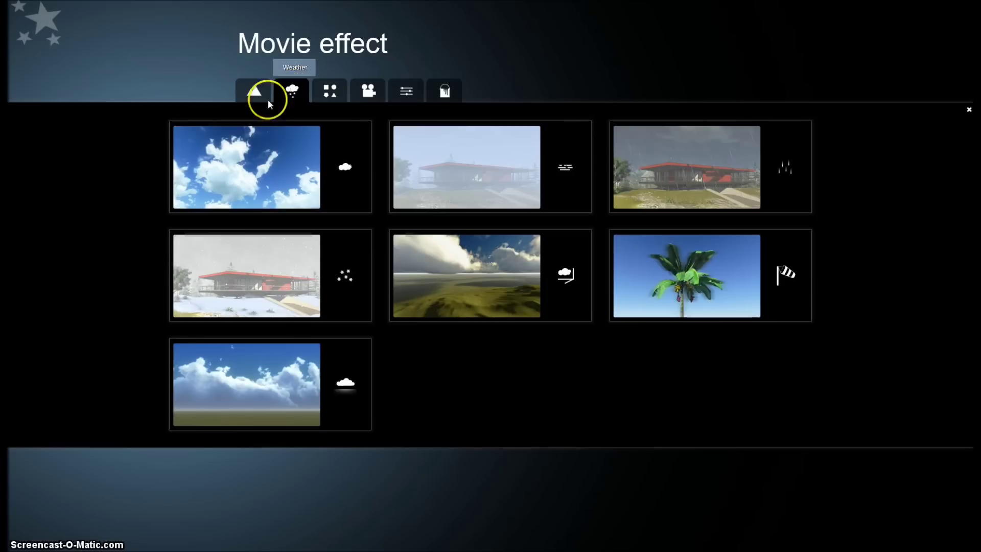
pyautogui.click(254, 93)
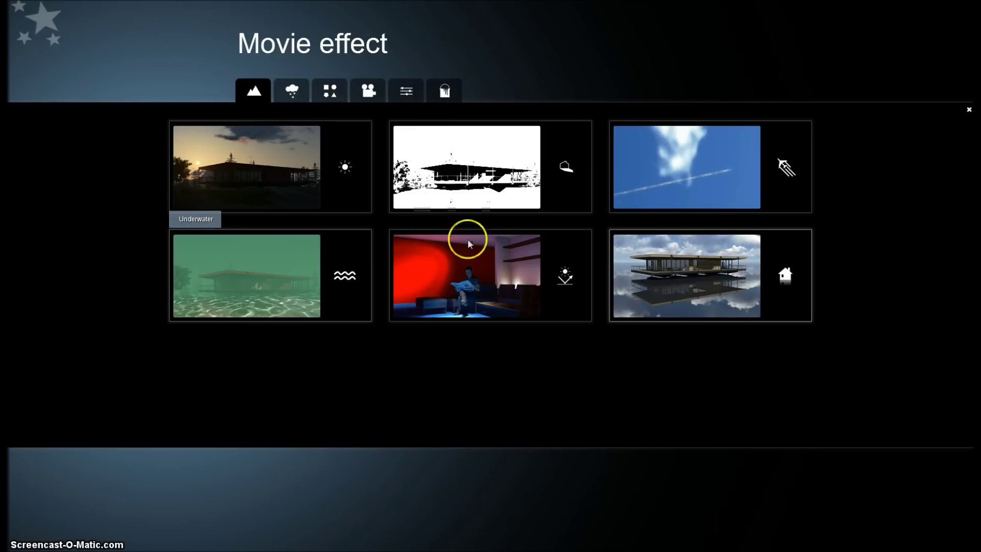
pyautogui.click(298, 90)
pyautogui.click(339, 92)
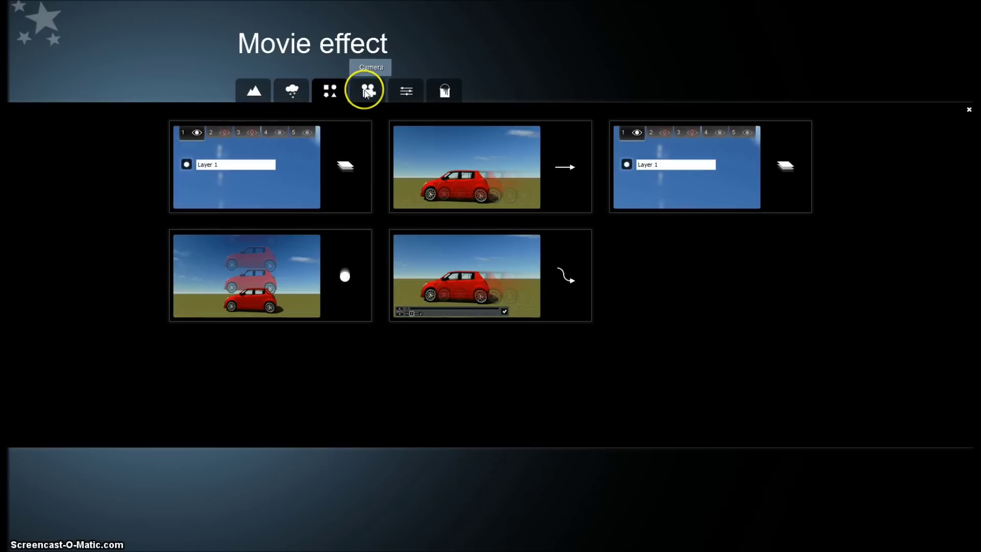
pyautogui.click(251, 97)
pyautogui.click(969, 111)
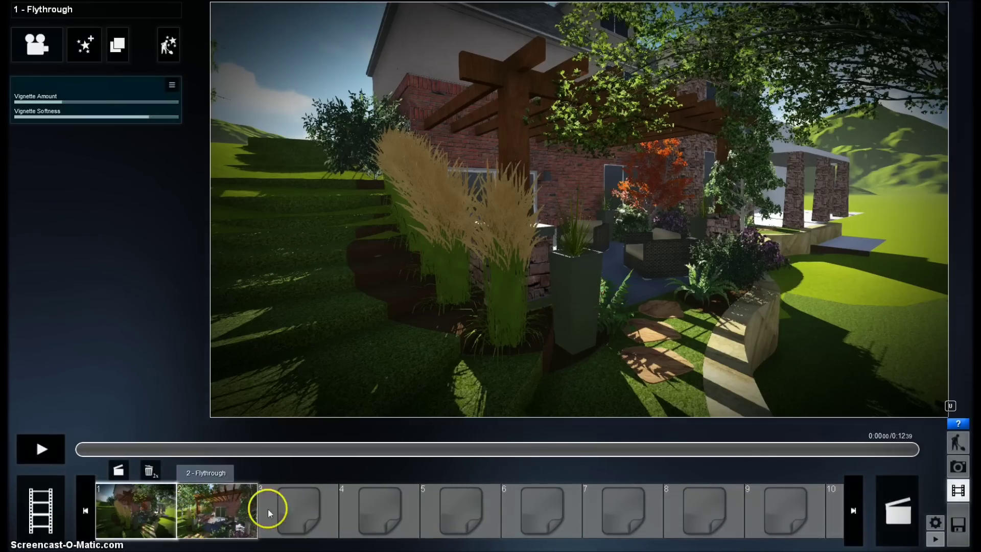
# Compare the second flythrough clip with the first by switching between them, ending on the first clip
pyautogui.click(207, 520)
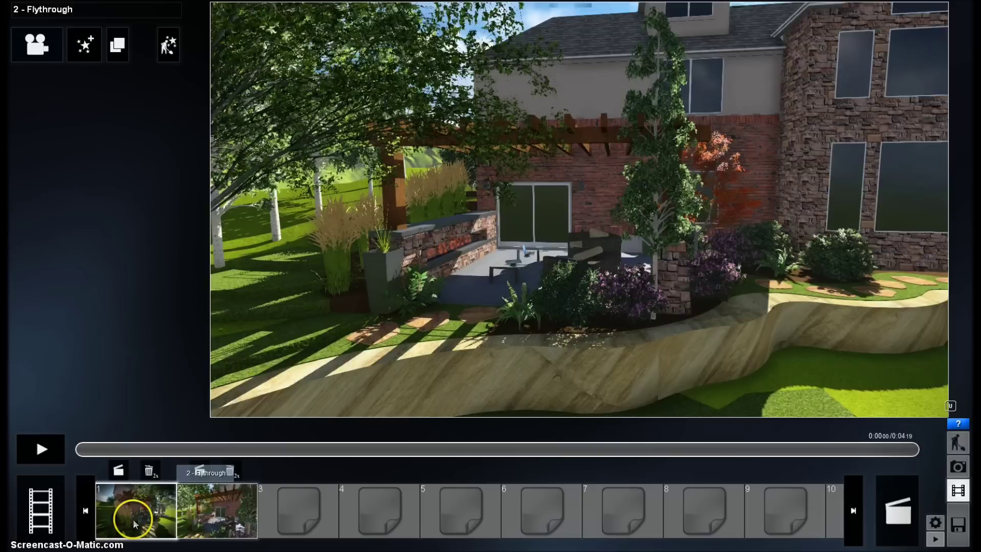
pyautogui.click(145, 514)
pyautogui.click(226, 504)
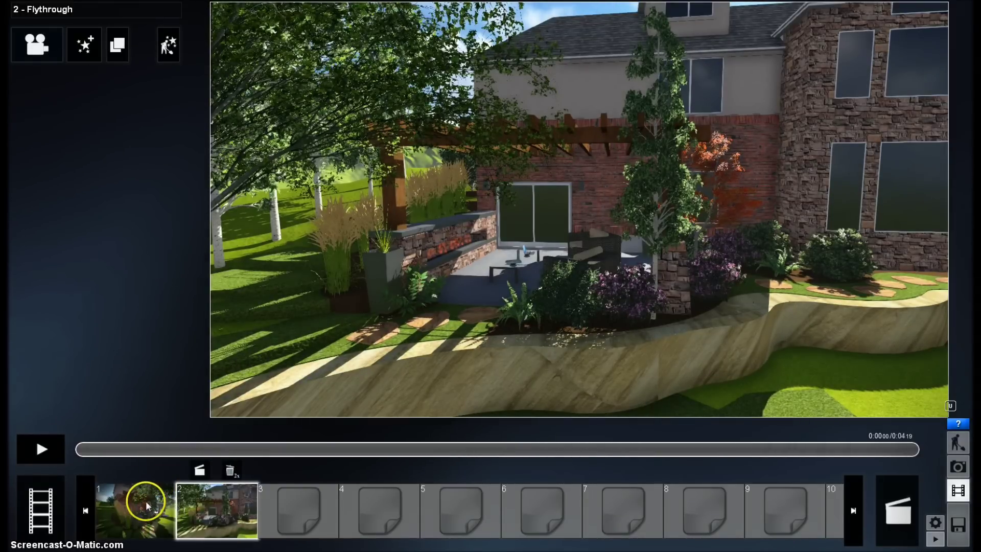
pyautogui.click(145, 501)
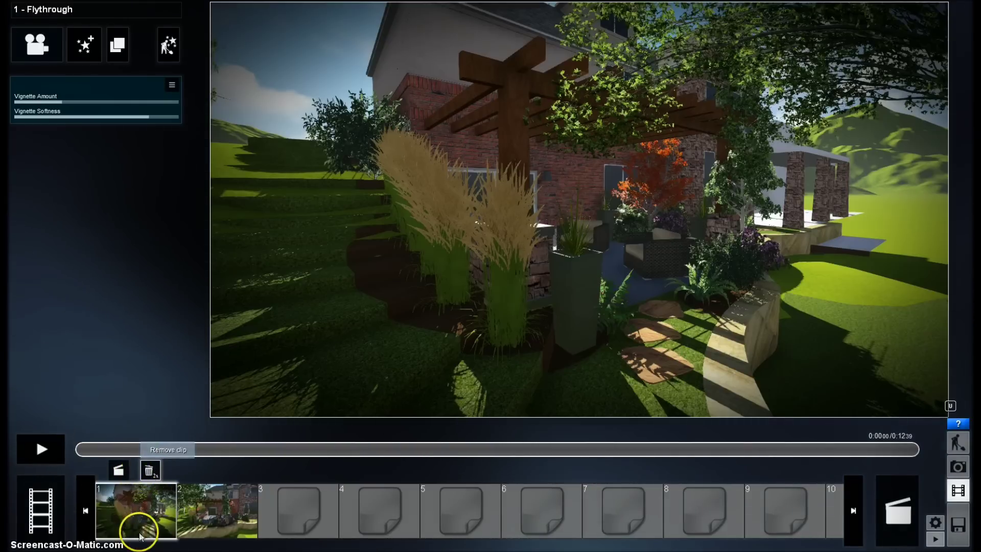
# Edit the first clip's camera path and retake its third keyframe from farther back, showing more lawn in front of the patio
pyautogui.click(33, 48)
pyautogui.click(328, 522)
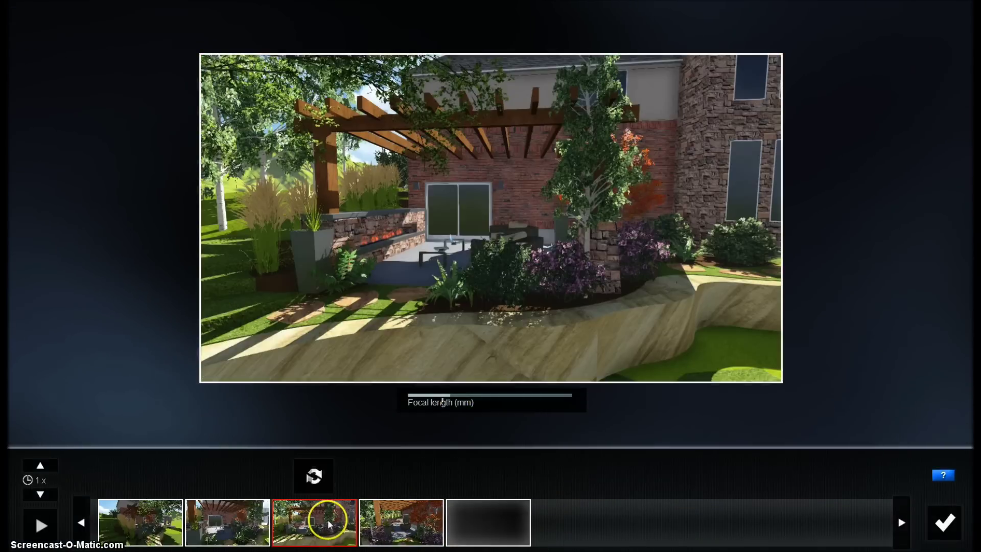
pyautogui.click(195, 520)
pyautogui.click(136, 522)
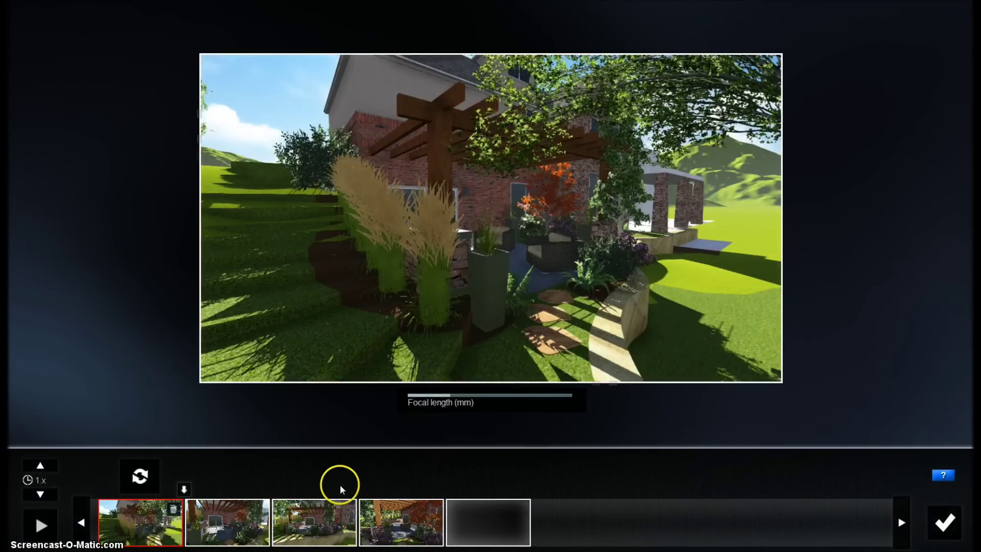
pyautogui.click(334, 519)
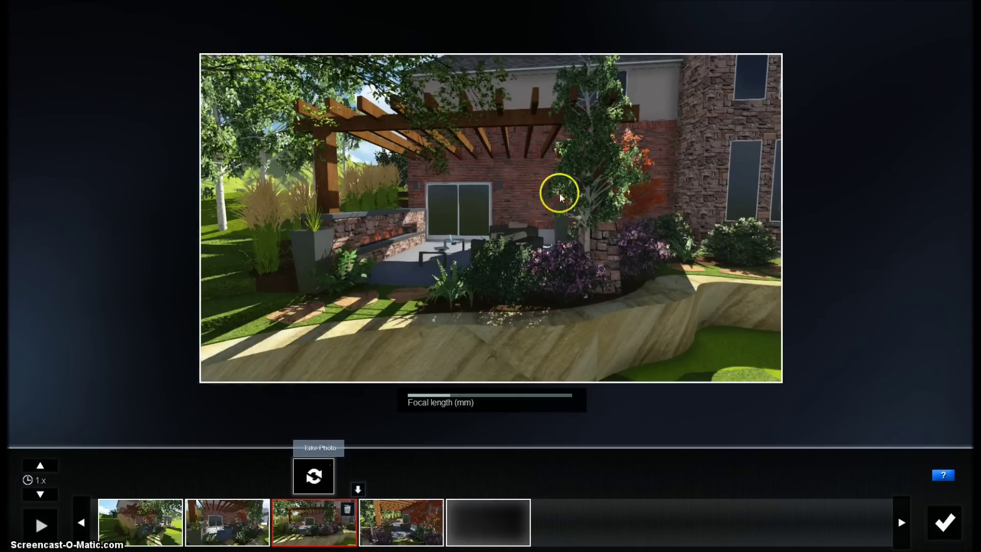
pyautogui.moveTo(560, 197); pyautogui.dragTo(659, 196)
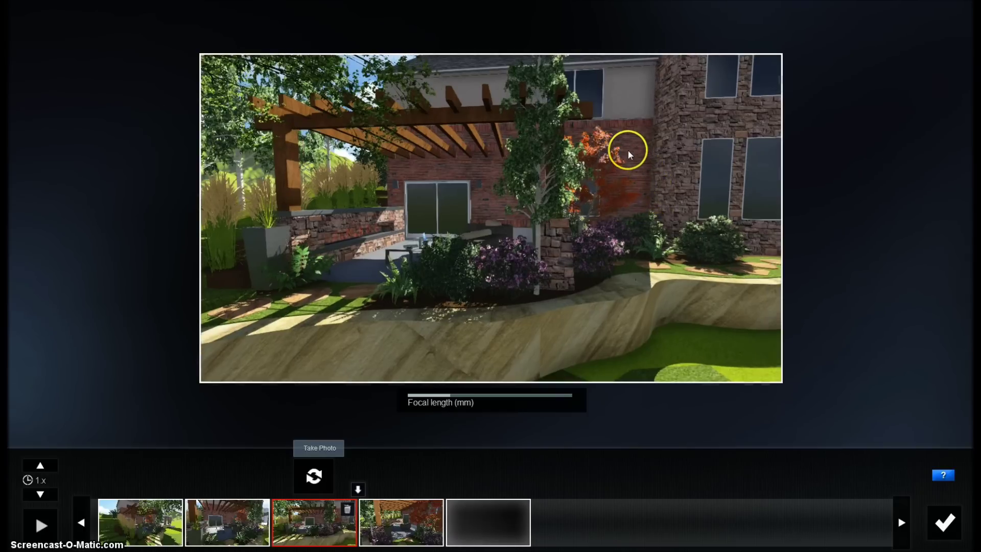
pyautogui.moveTo(629, 154); pyautogui.dragTo(342, 440)
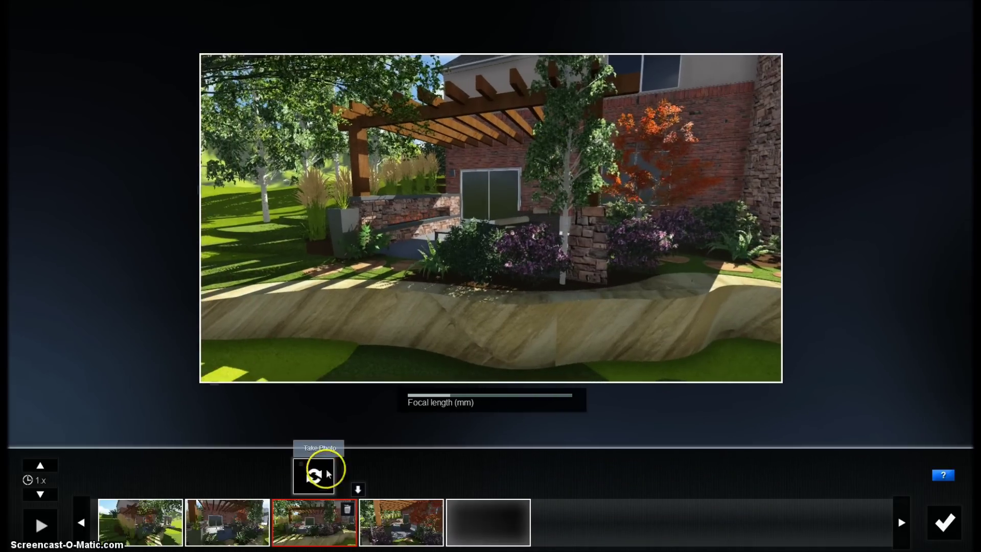
pyautogui.click(327, 474)
# Preview the start of the edited camera path and compare the views of the second and third keyframes
pyautogui.click(213, 526)
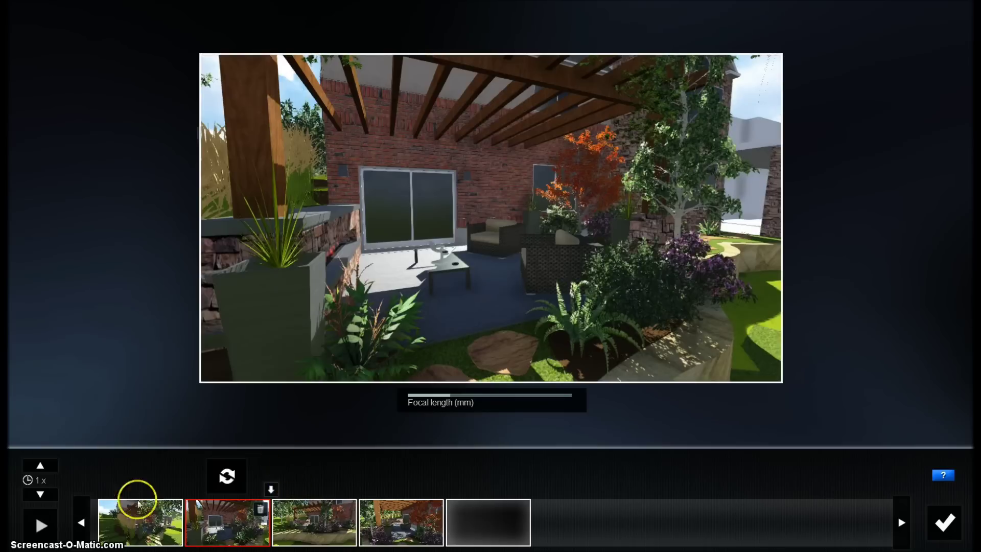
pyautogui.click(43, 526)
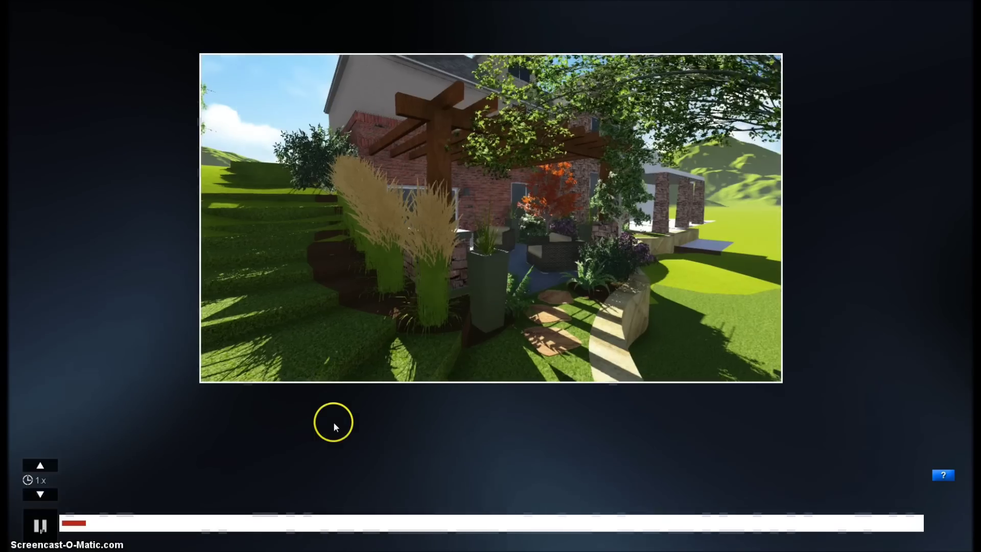
pyautogui.click(38, 526)
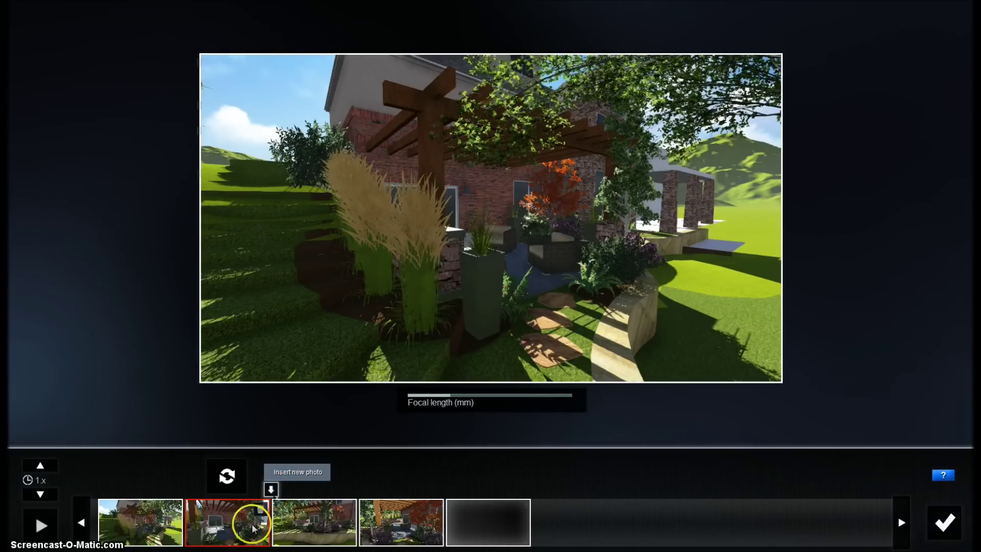
pyautogui.click(310, 523)
pyautogui.click(220, 534)
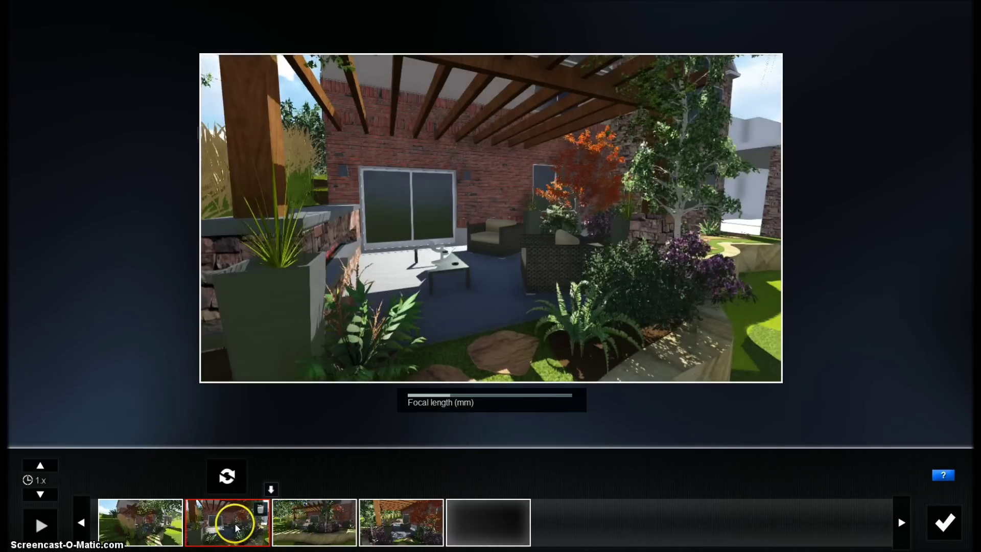
pyautogui.click(311, 530)
pyautogui.click(238, 532)
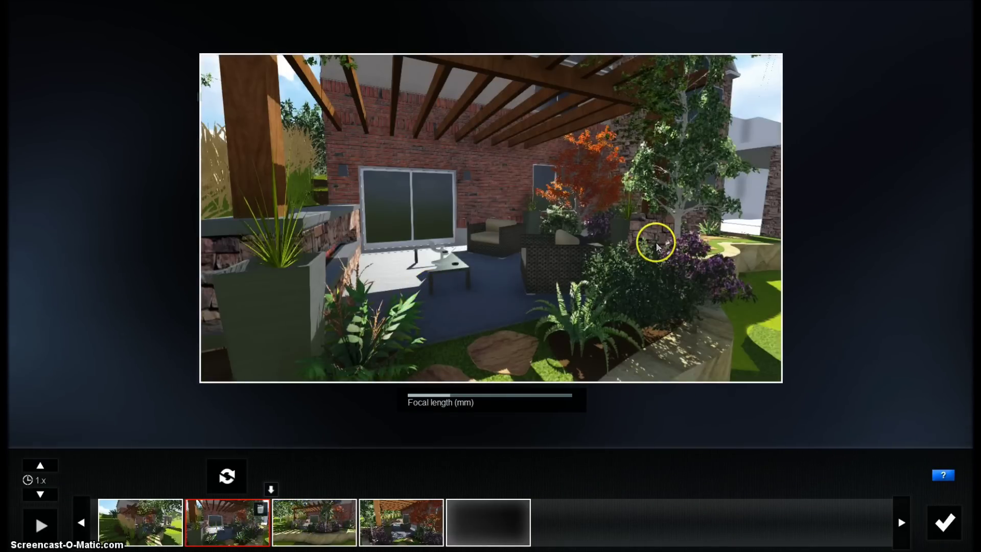
# Reposition the camera to face the patio from in front, insert this view as a new keyframe after the second, and check neighbouring keyframes
pyautogui.scroll(-3, 573, 248)
pyautogui.scroll(1, 715, 240)
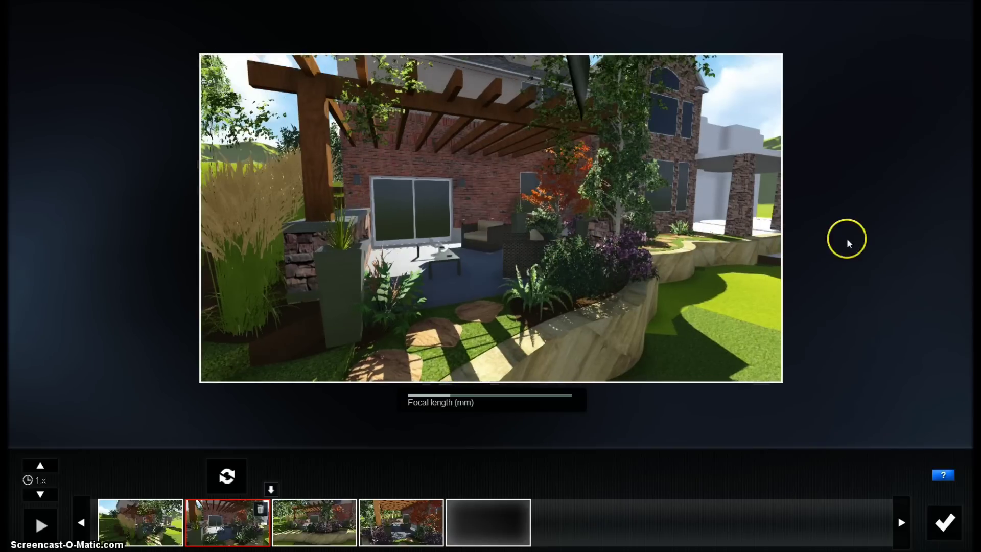
pyautogui.scroll(-2, 588, 214)
pyautogui.moveTo(588, 214); pyautogui.dragTo(568, 243, button='right')
pyautogui.scroll(1, 568, 242)
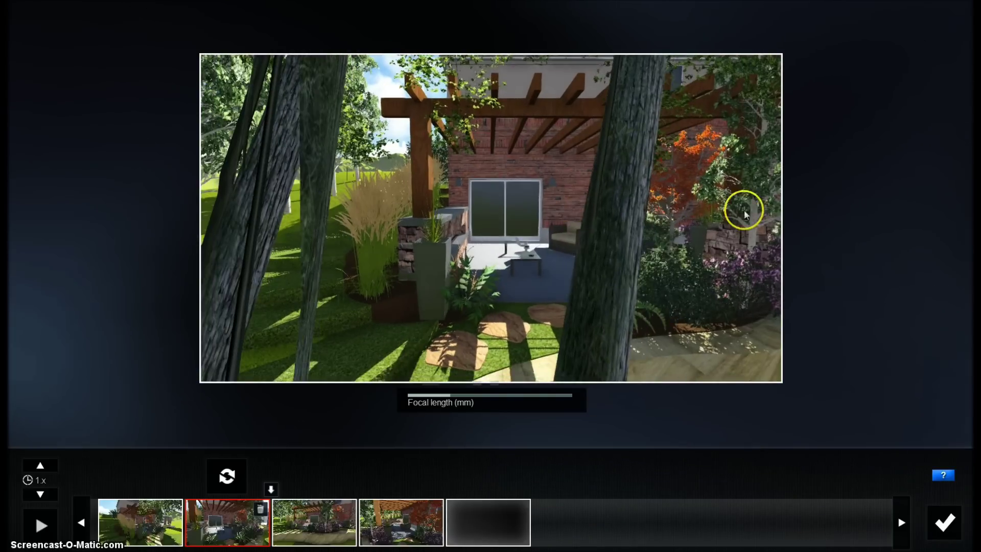
pyautogui.moveTo(777, 266); pyautogui.dragTo(785, 260, button='middle')
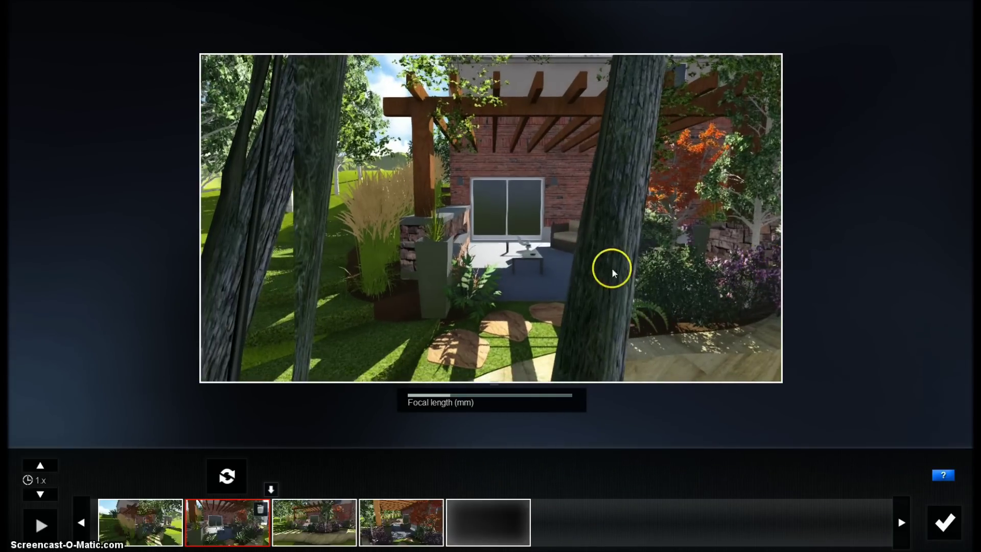
pyautogui.moveTo(613, 268); pyautogui.dragTo(784, 291, button='middle')
pyautogui.moveTo(572, 254); pyautogui.dragTo(562, 254, button='middle')
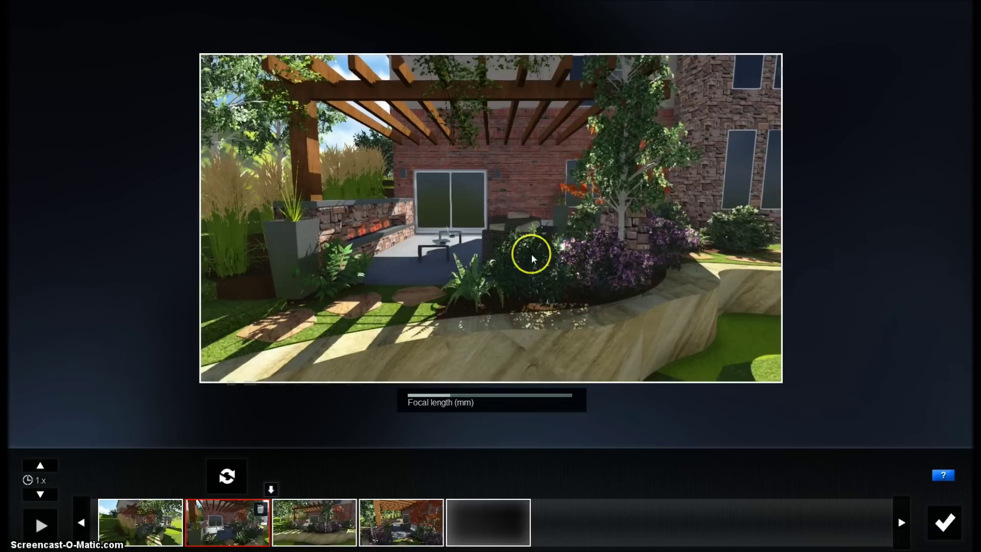
pyautogui.click(272, 489)
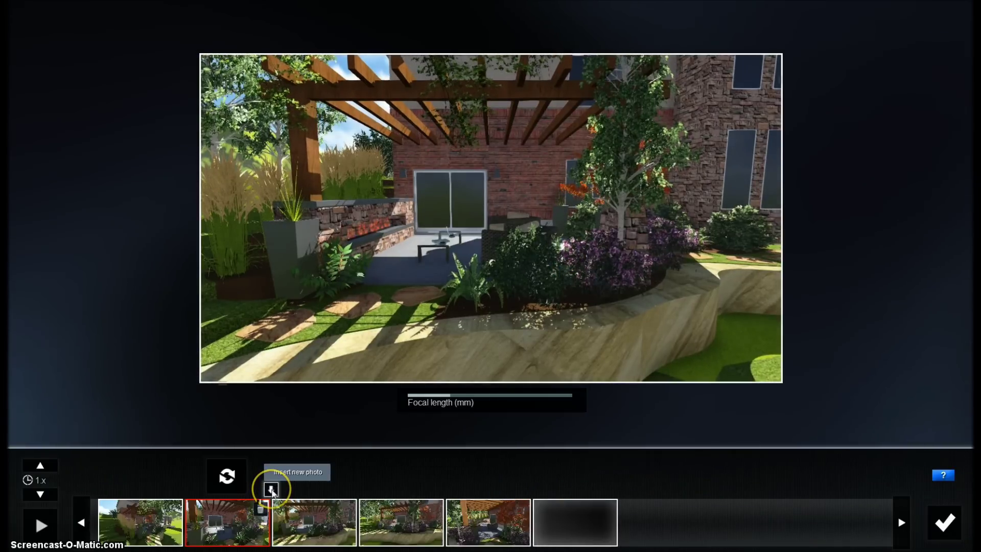
pyautogui.click(220, 519)
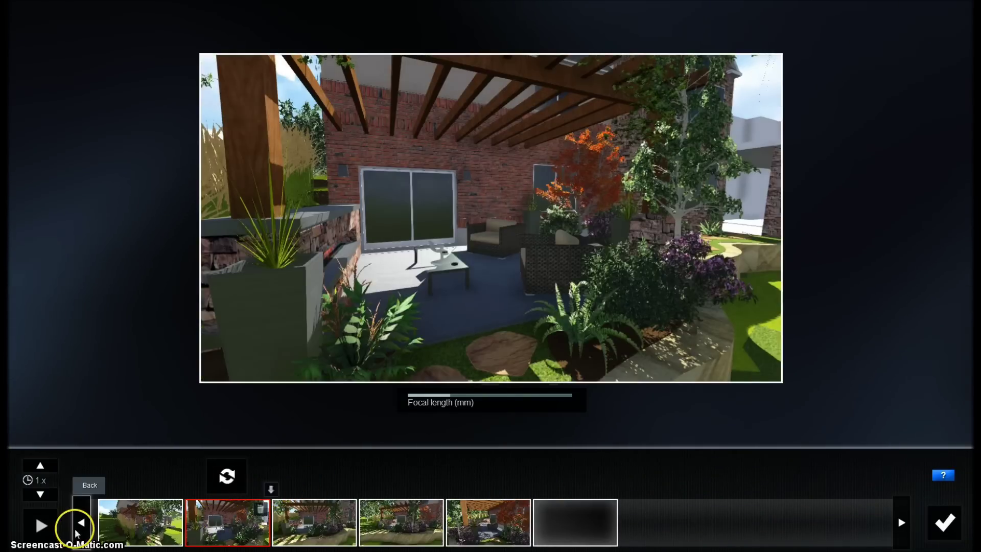
pyautogui.click(379, 526)
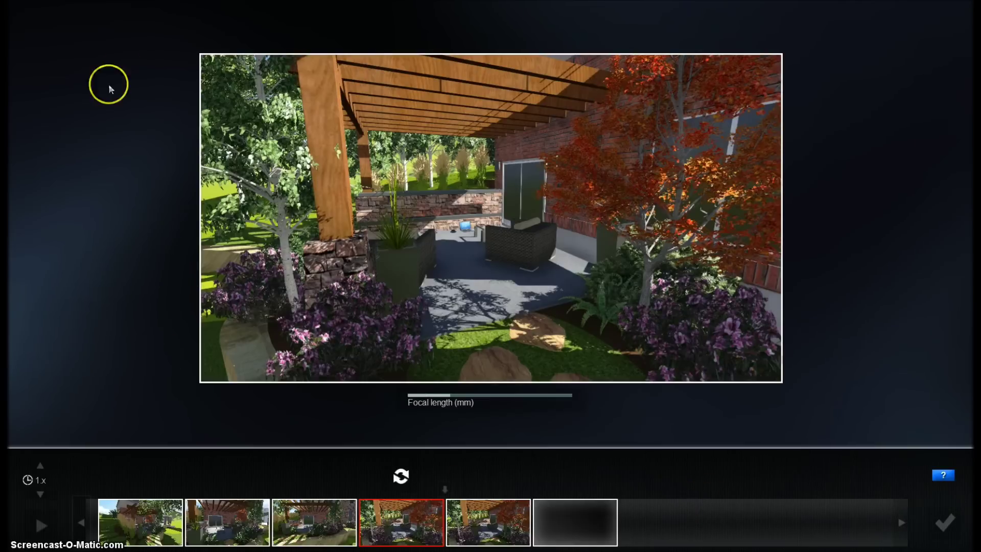